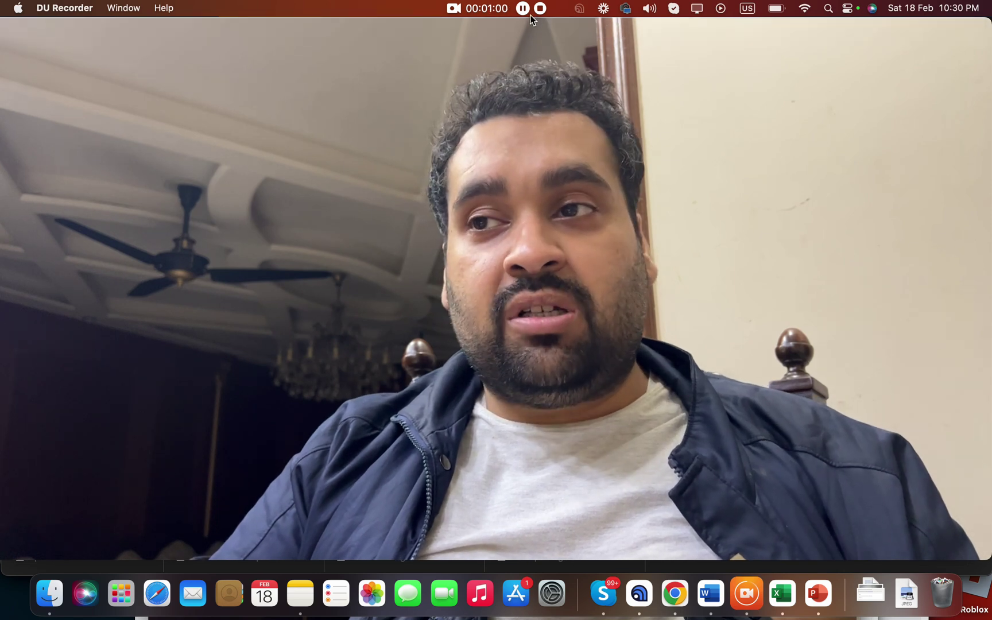
Step: Shrink the camera window and bring the account issues table photo to the front in Preview
double_click(572, 31)
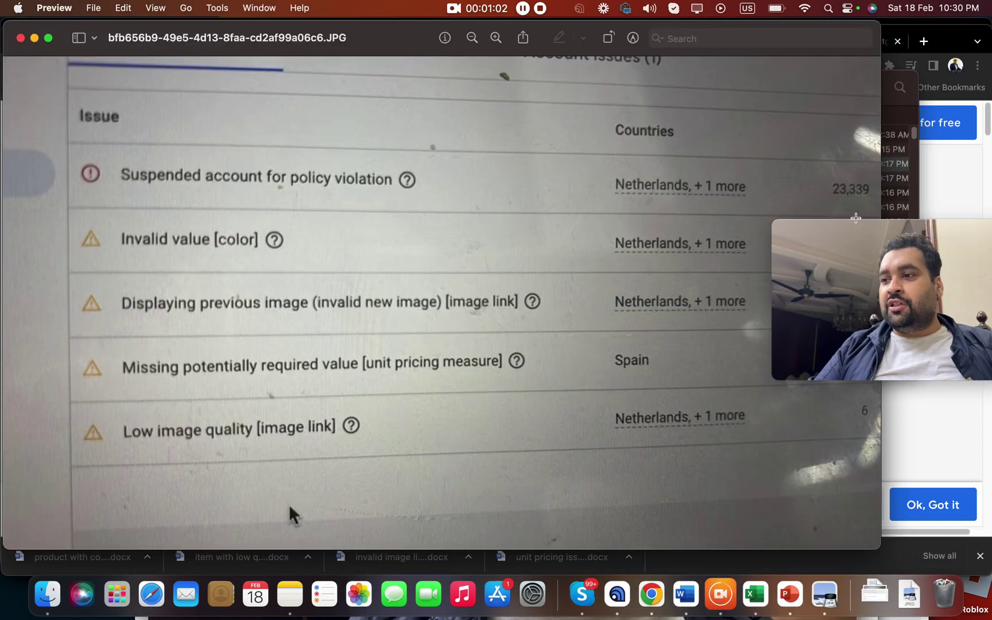
left_click_drag(862, 237, 860, 5)
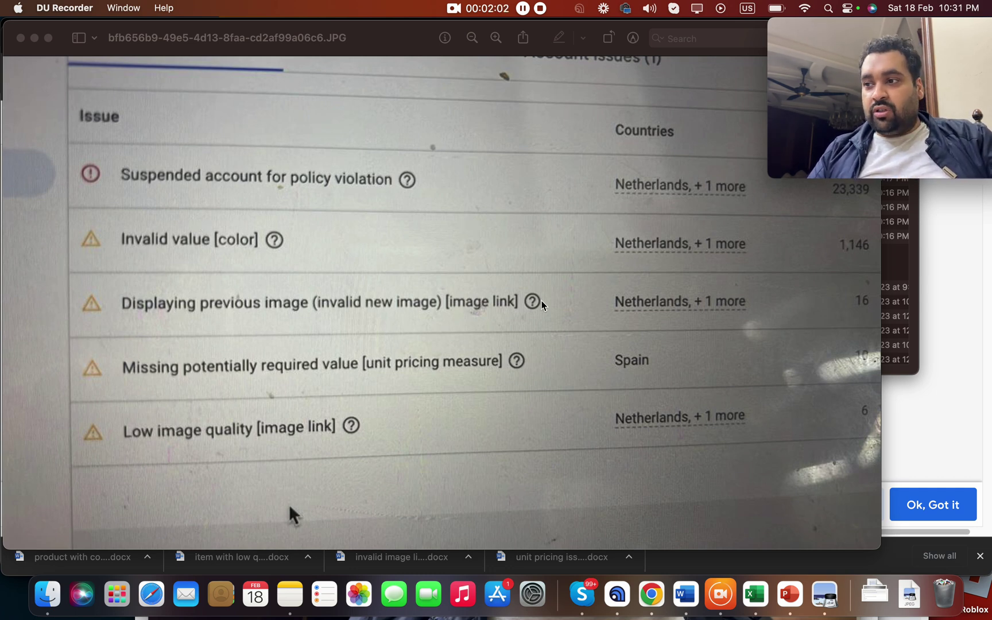
left_click_drag(385, 29, 352, 23)
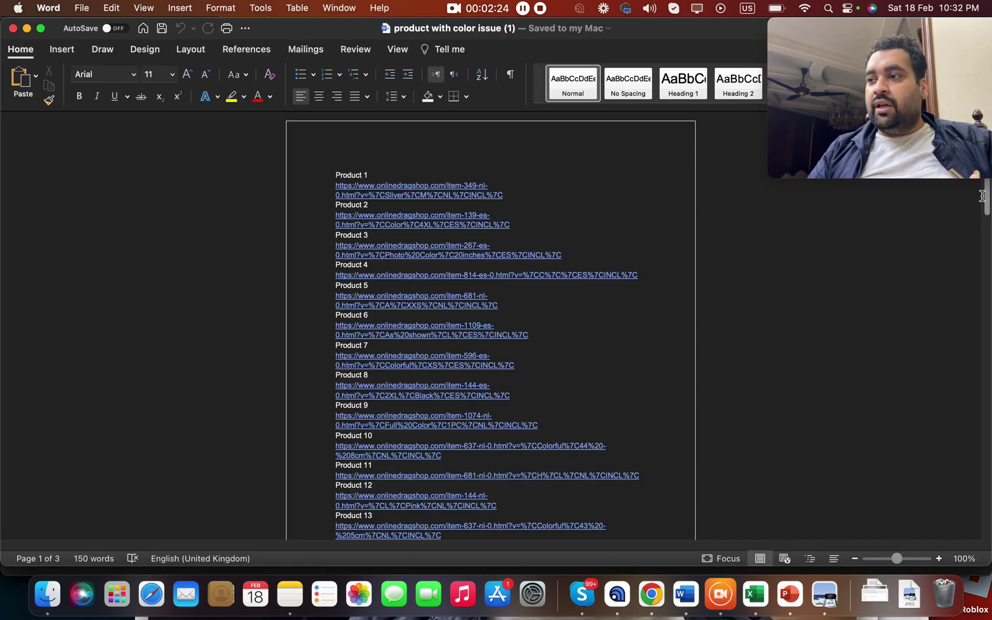
Step: Review the color, invalid image link and unit pricing product lists, then minimize the low-quality images document
left_click_drag(983, 196, 930, 550)
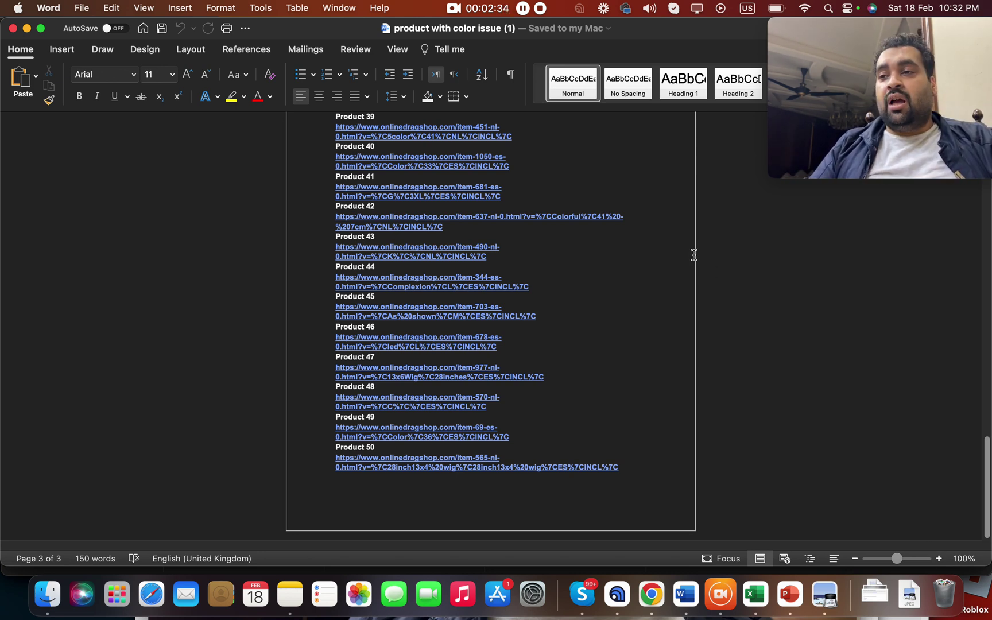
key("super+grave")
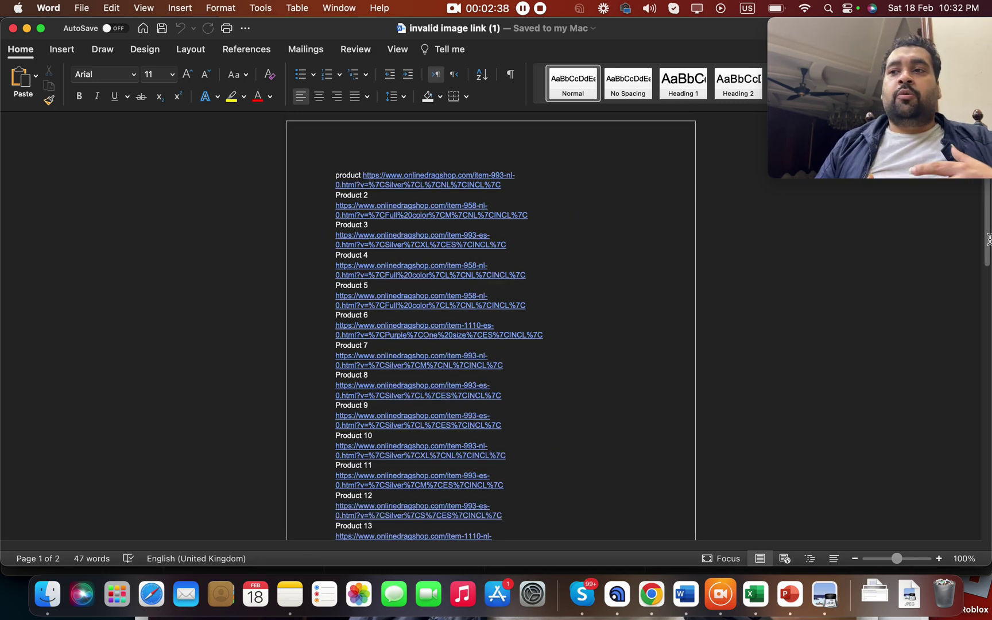
scroll(989, 240, "down", 10)
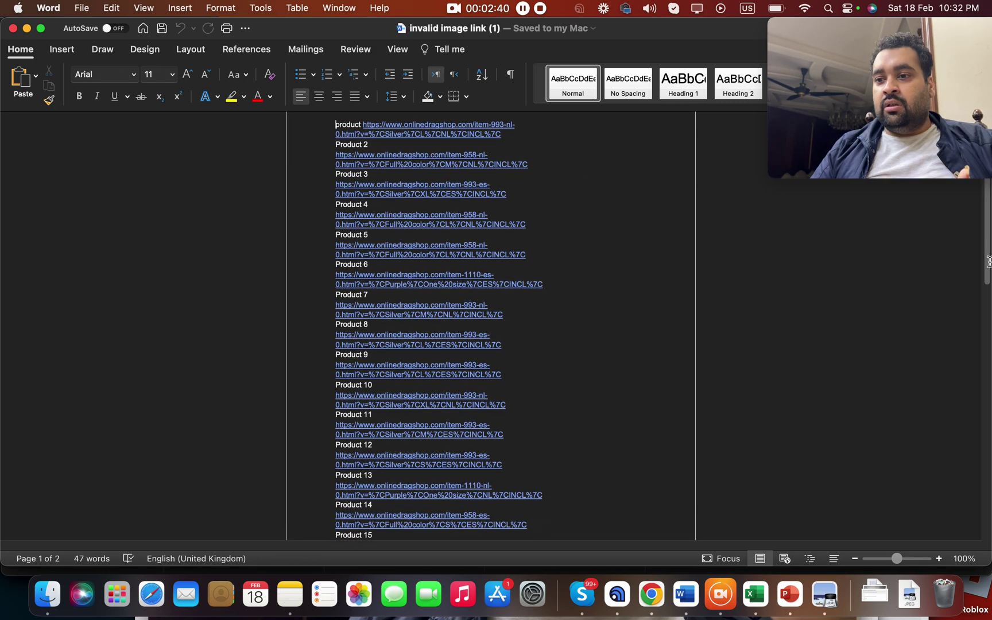
left_click_drag(988, 454, 989, 313)
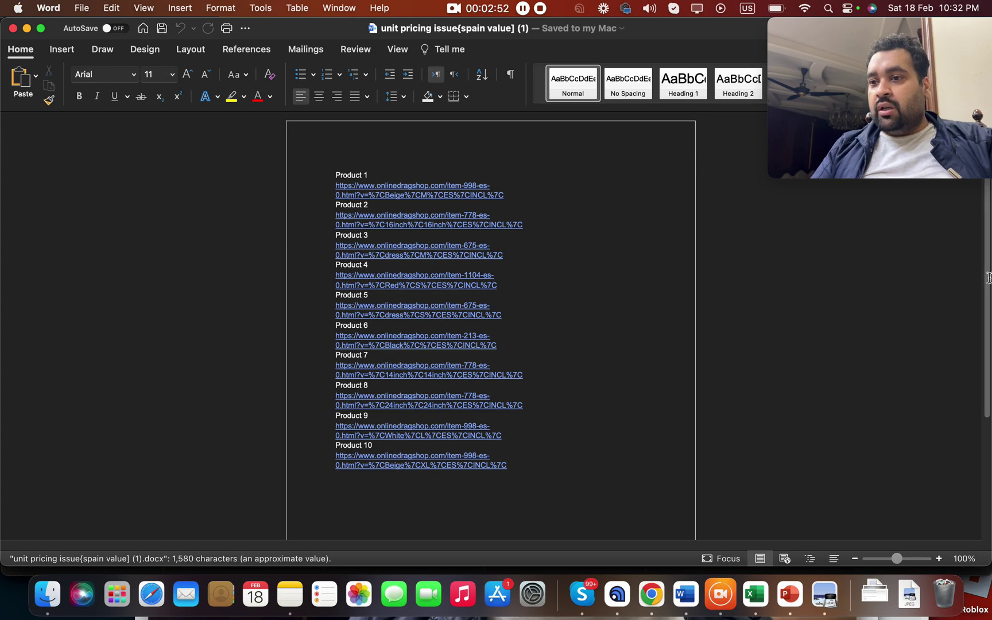
scroll(976, 345, "down", 4)
scroll(976, 344, "up", 4)
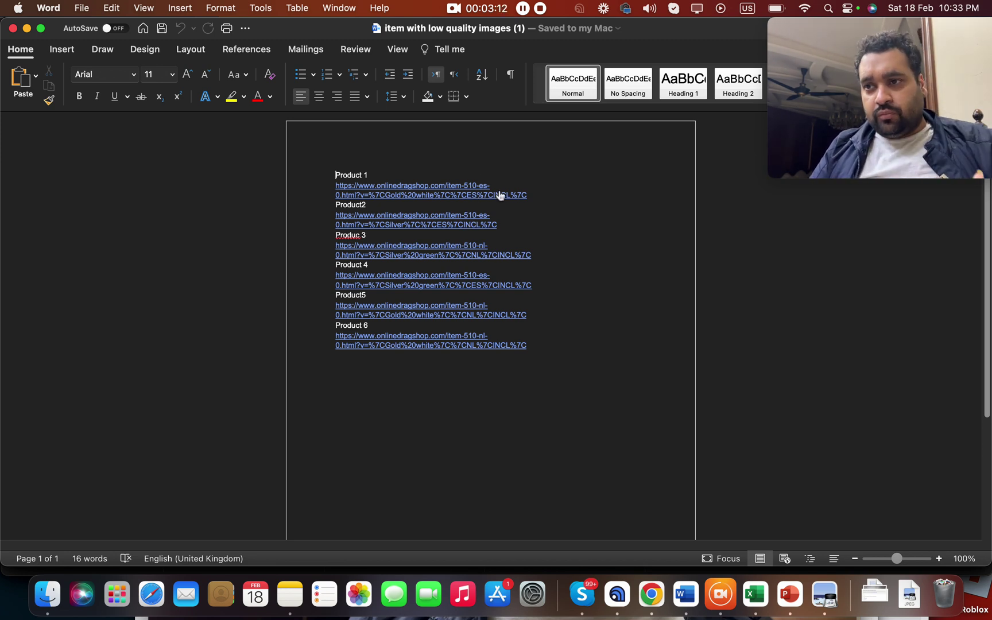
left_click_drag(535, 197, 333, 184)
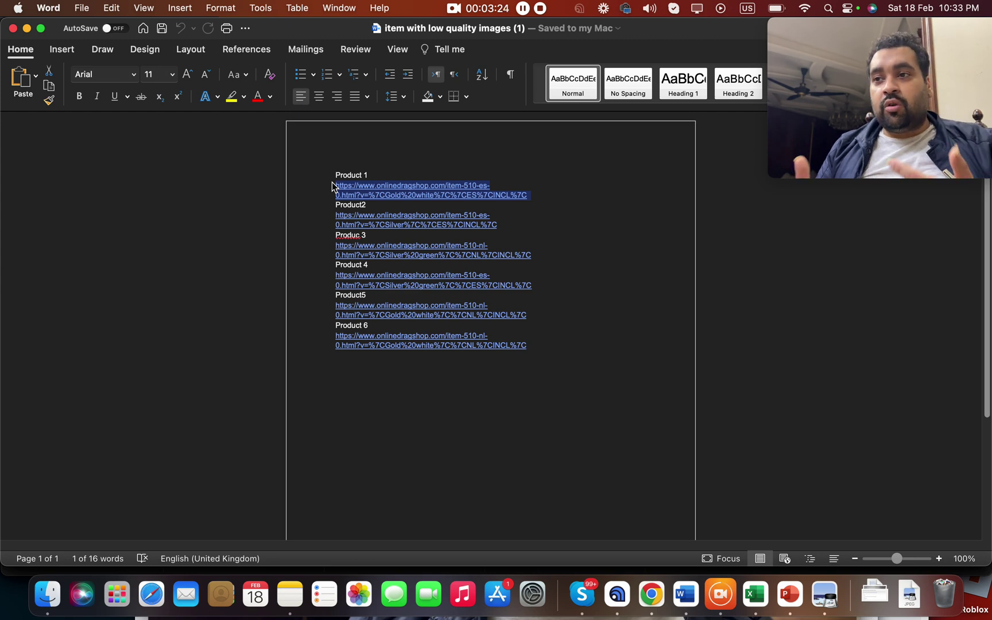
left_click(26, 29)
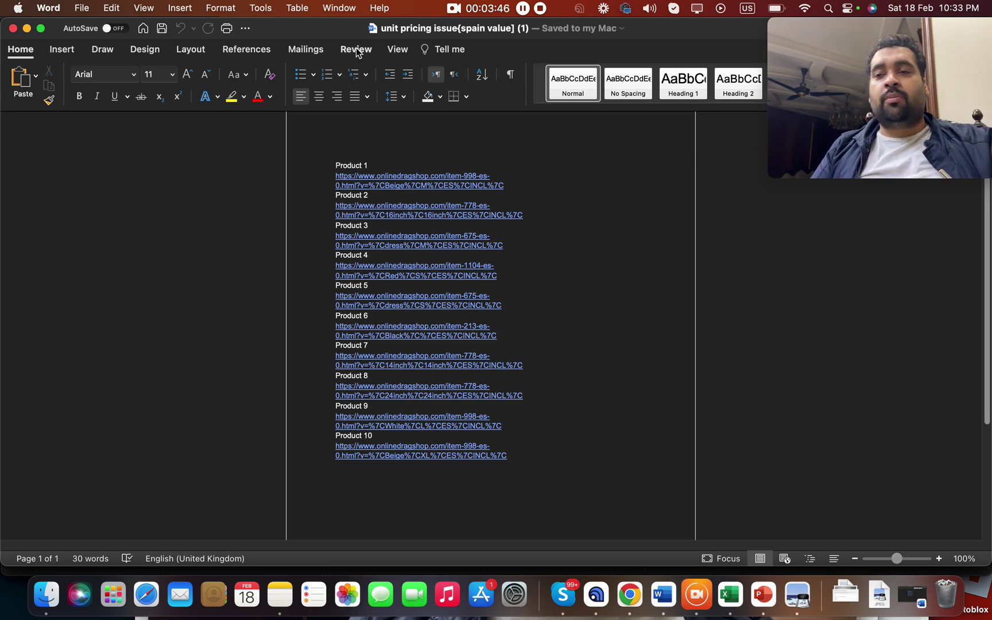
Step: Minimize the unit pricing and invalid image link documents and bring the Chrome Merchant Center page forward
left_click(31, 28)
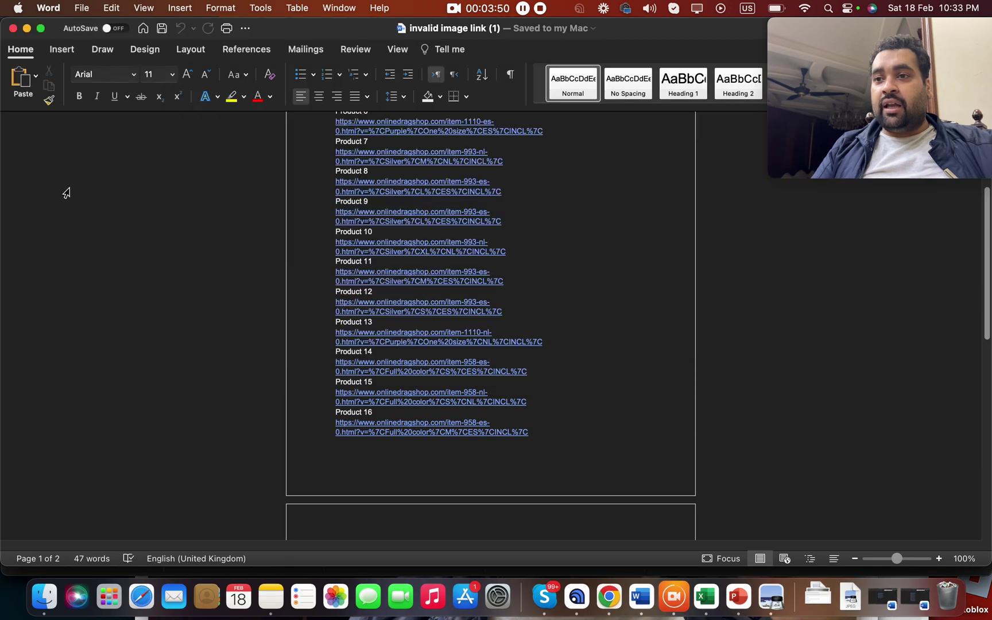
scroll(989, 184, "up", 5)
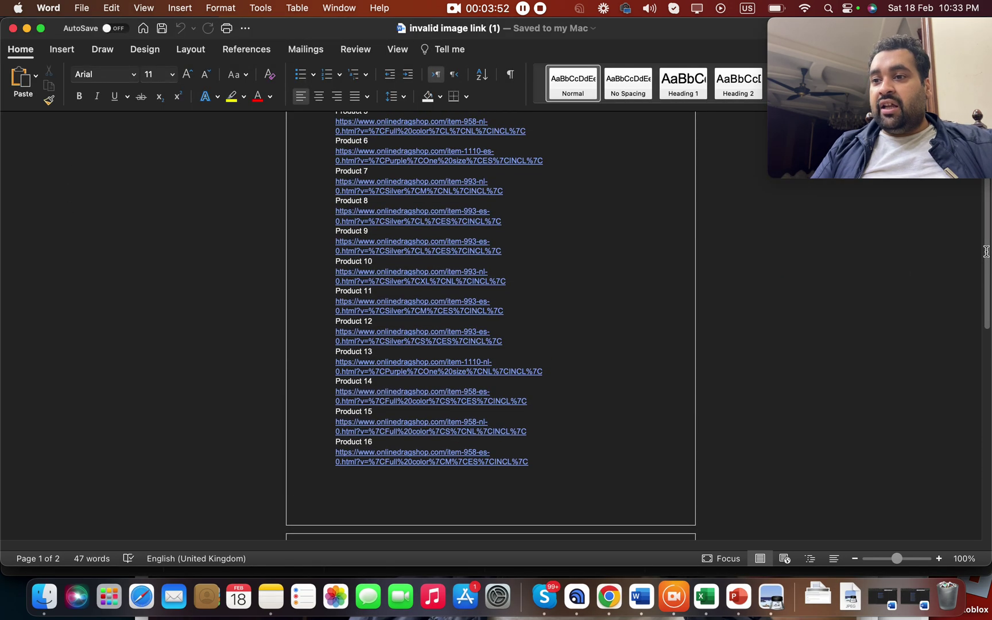
scroll(970, 199, "down", 5)
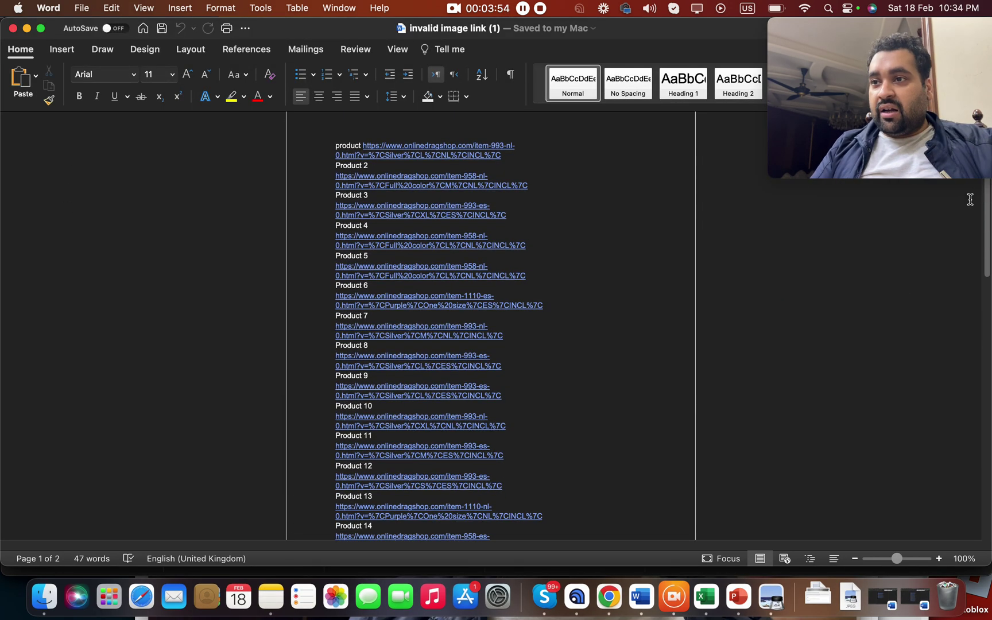
left_click(25, 28)
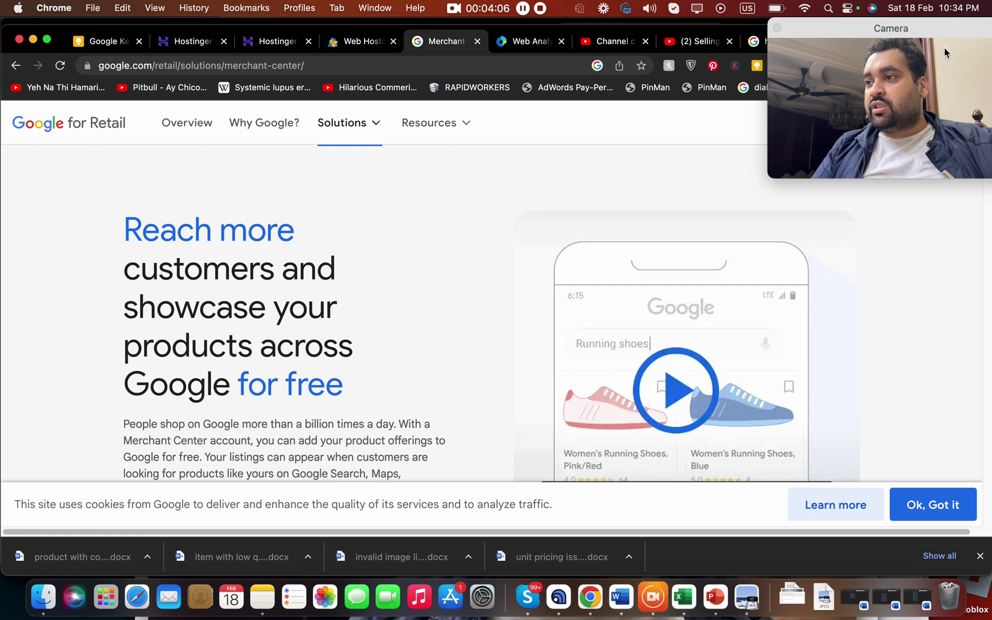
left_click_drag(945, 47, 953, 166)
left_click(802, 117)
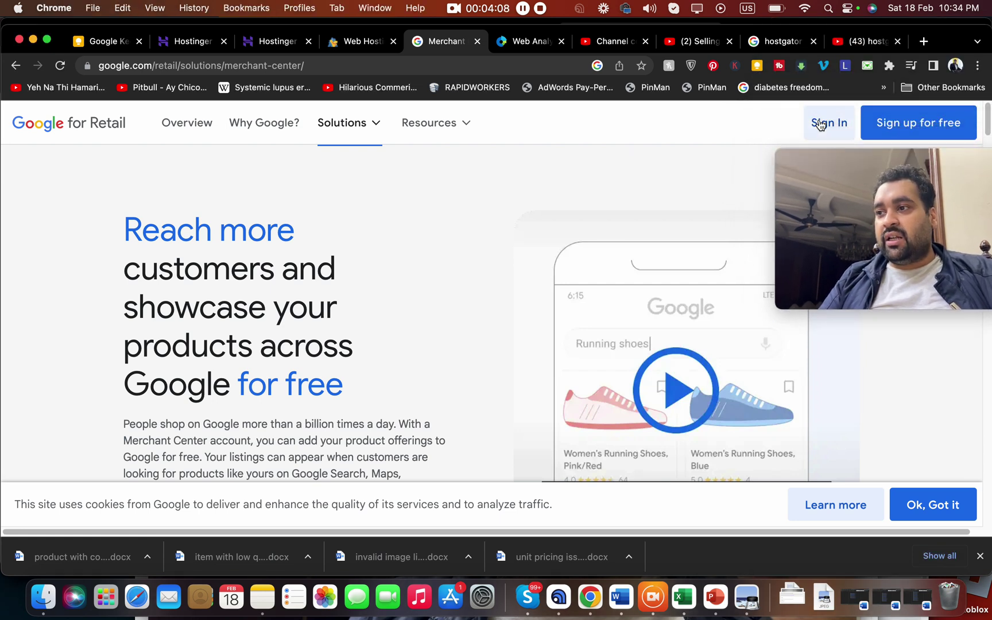
Step: Sign in to Merchant Center and view the OnlineDragShop.com Overview: 36 feed uploads, 20 disapproved free listings
left_click(800, 126)
left_click(679, 224)
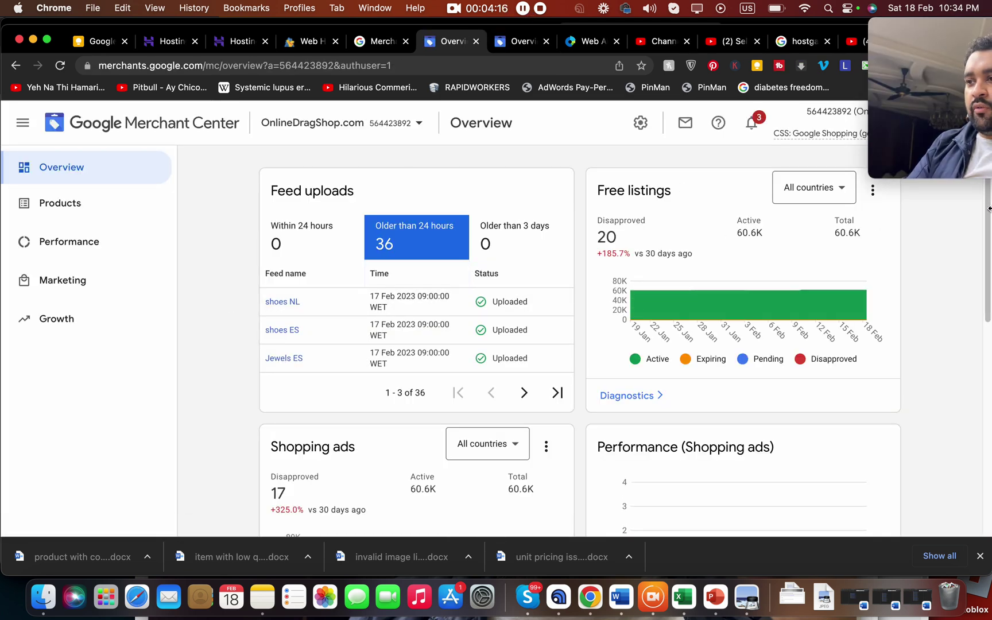
left_click_drag(989, 215, 950, 204)
left_click_drag(887, 47, 775, 32)
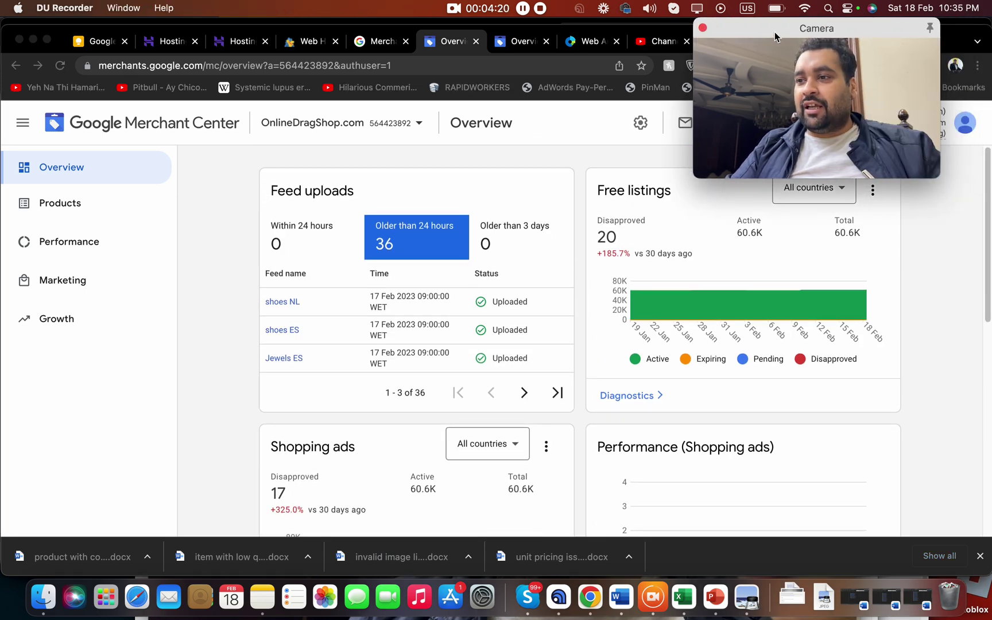
left_click(928, 268)
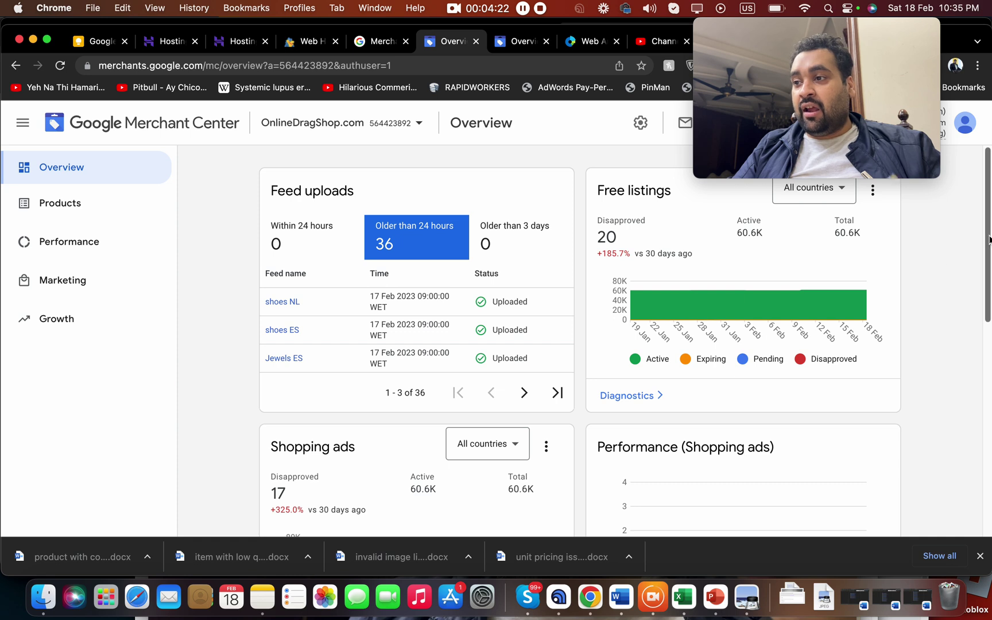
scroll(987, 226, "down", 2)
scroll(988, 226, "up", 2)
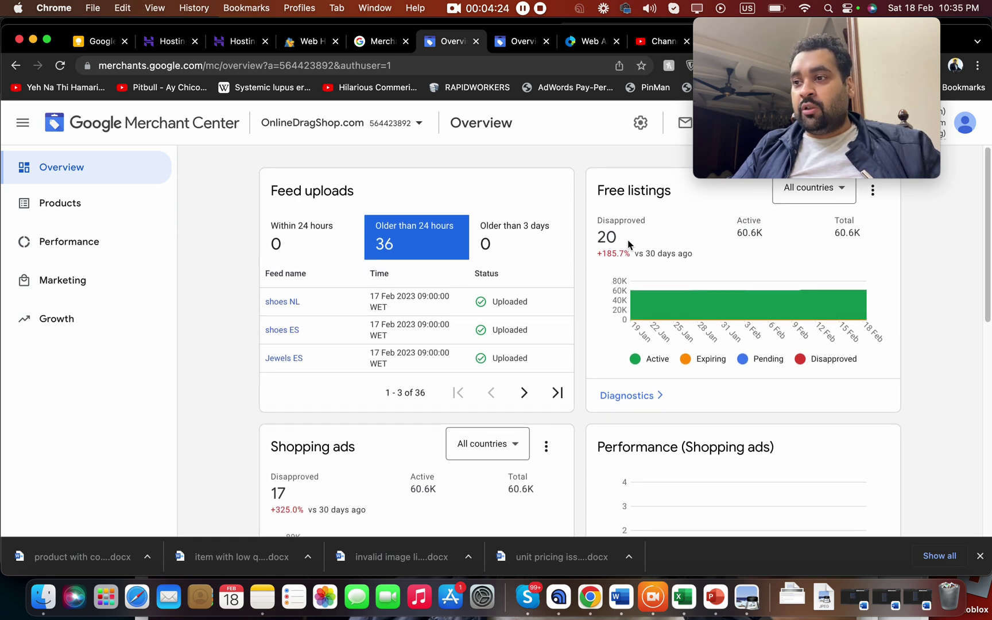
Step: Check the product Diagnostics page, then open All products showing 60.6K items, 938 with fix suggestions
left_click(114, 212)
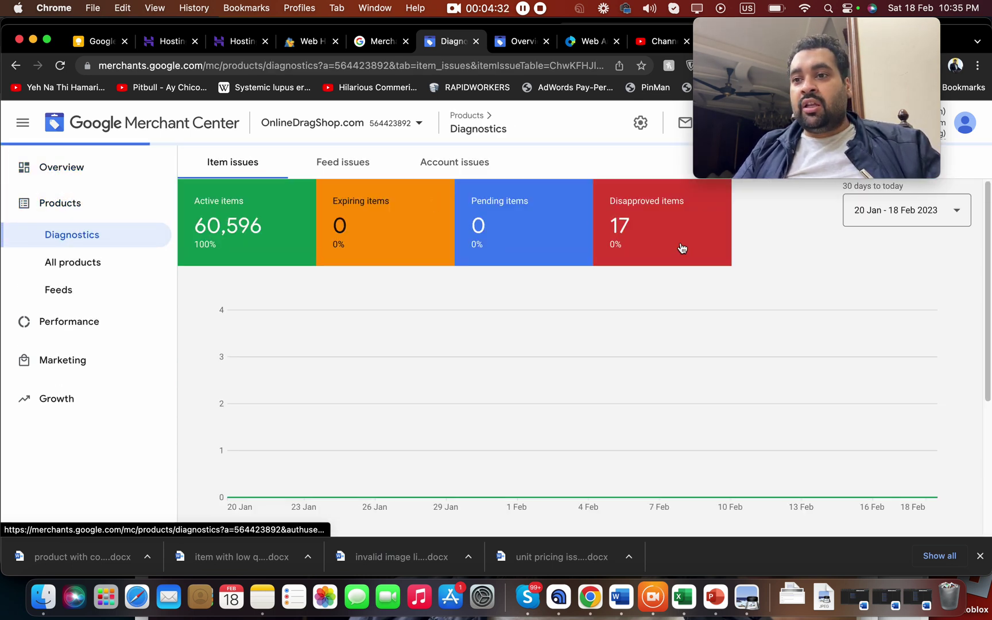
left_click_drag(984, 274, 969, 397)
scroll(968, 396, "down", 5)
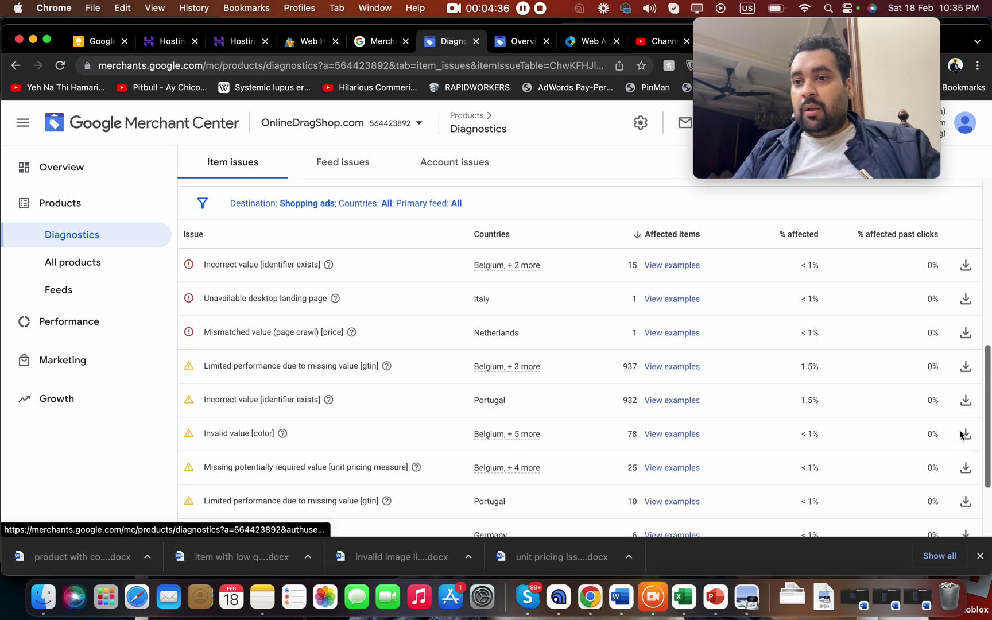
scroll(955, 442, "up", 1)
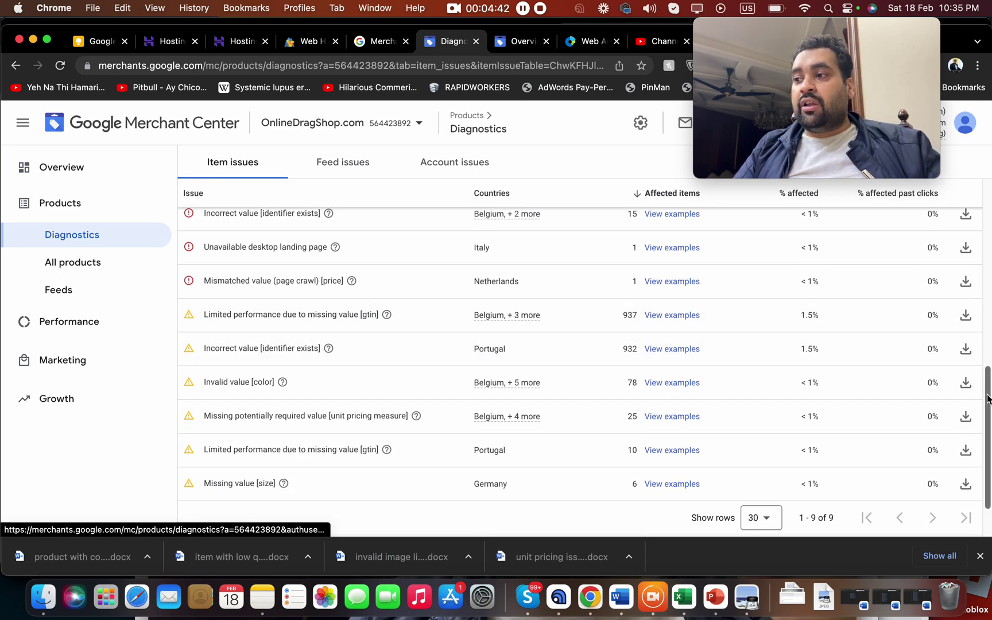
scroll(987, 399, "up", 8)
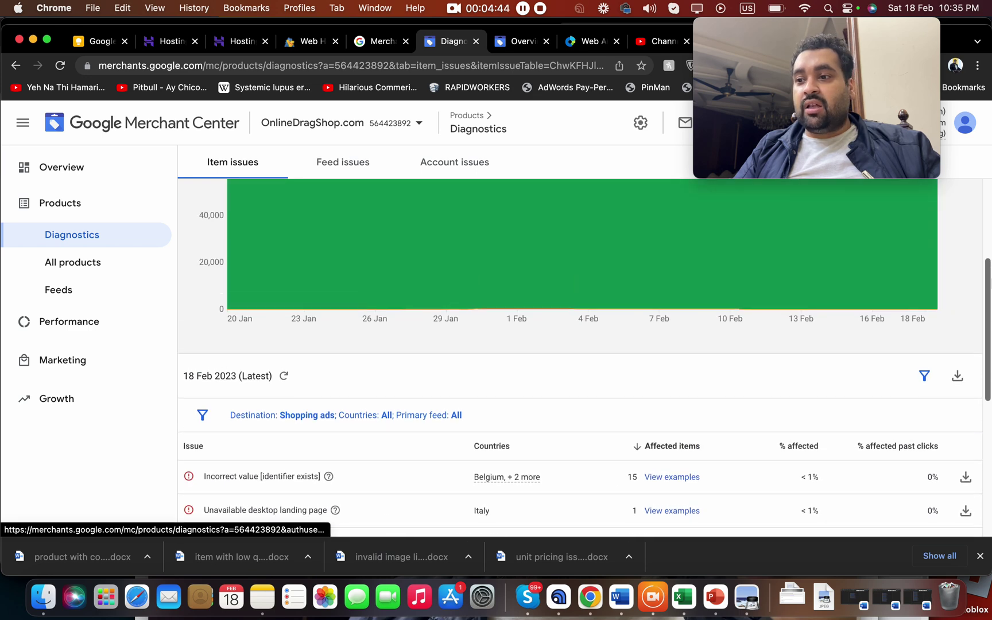
scroll(990, 205, "up", 6)
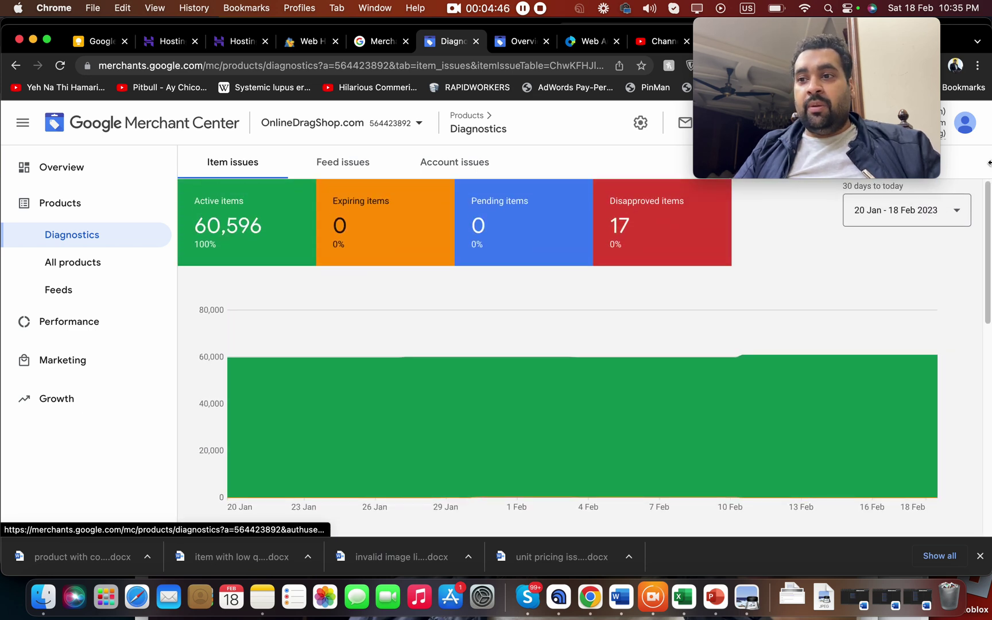
left_click(155, 263)
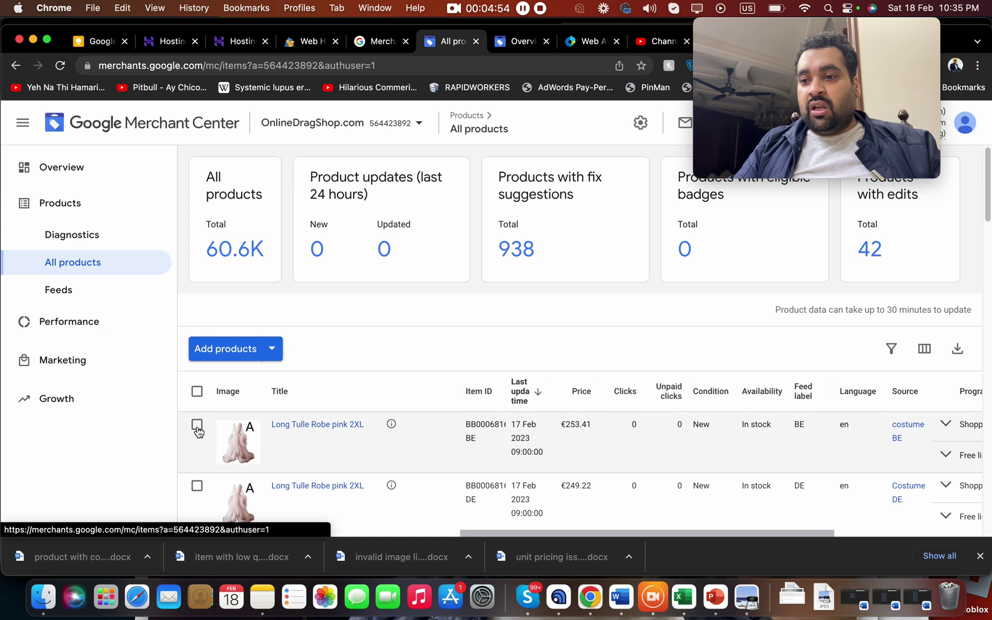
Step: Select product rows, inspect the Long Tulle Robe pink 2XL details and attributes, then return to Overview
left_click(197, 426)
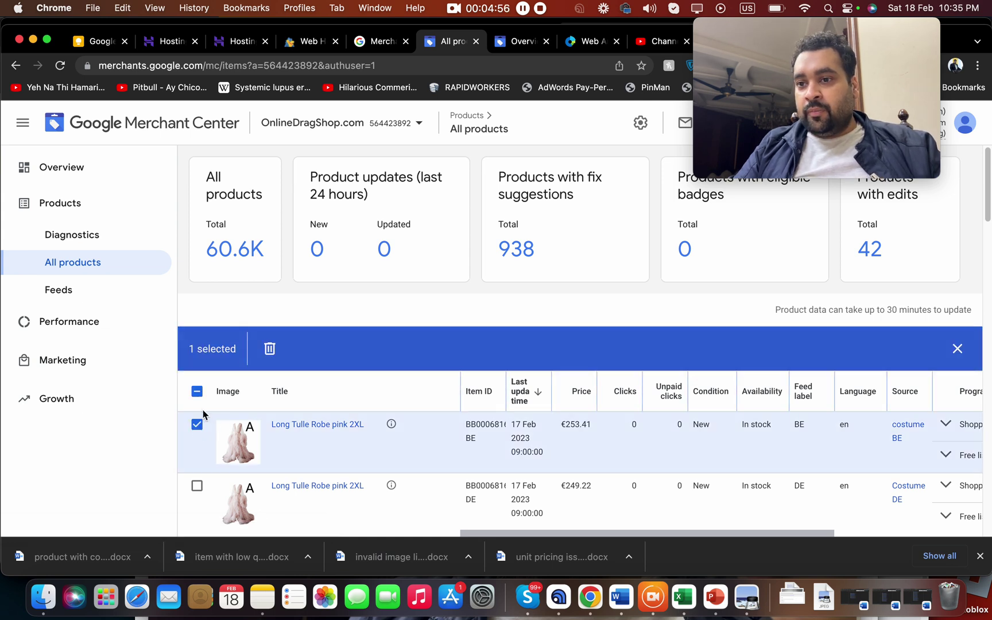
left_click(197, 392)
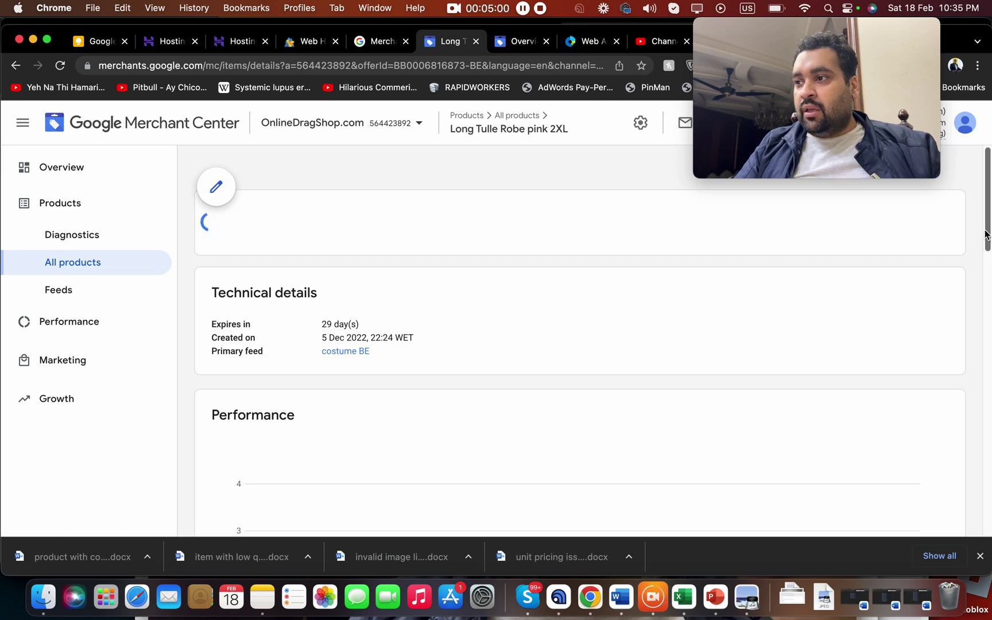
mouse_move(985, 234)
left_mouse_down()
mouse_move(963, 343)
mouse_move(985, 235)
left_mouse_up()
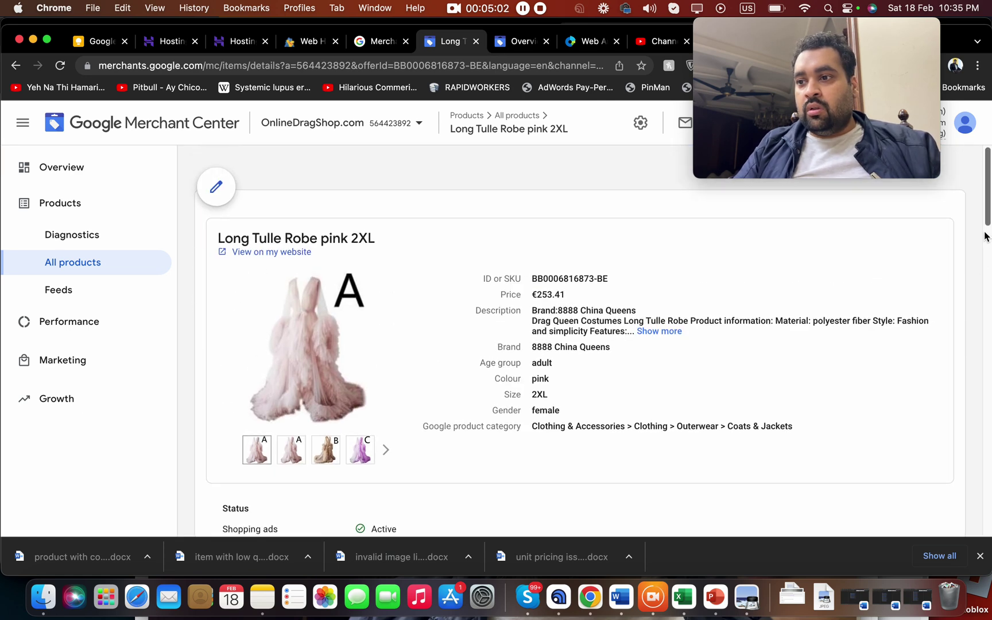
left_click(657, 334)
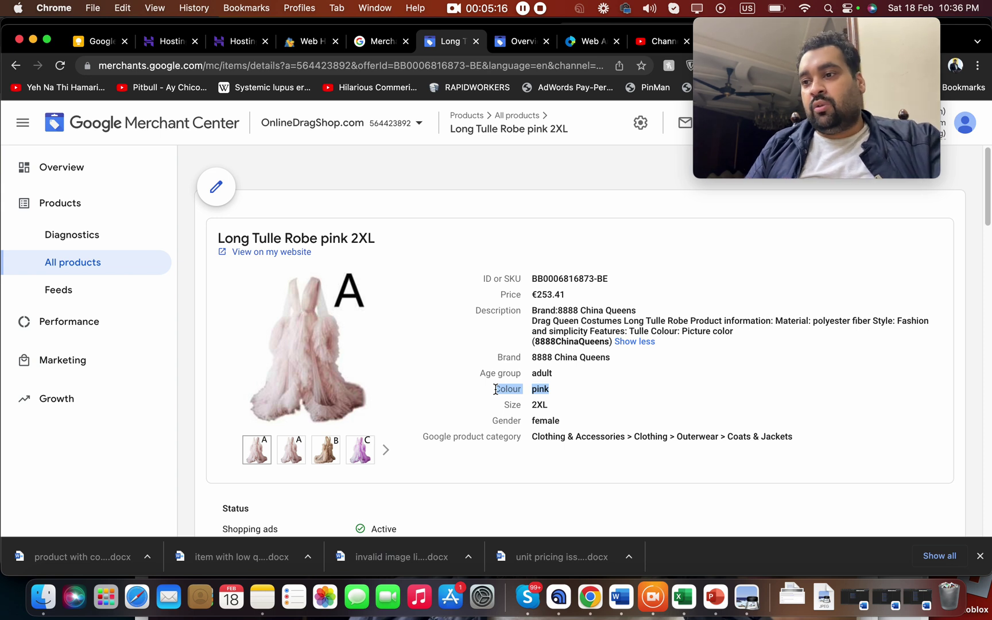
left_click_drag(548, 405, 522, 406)
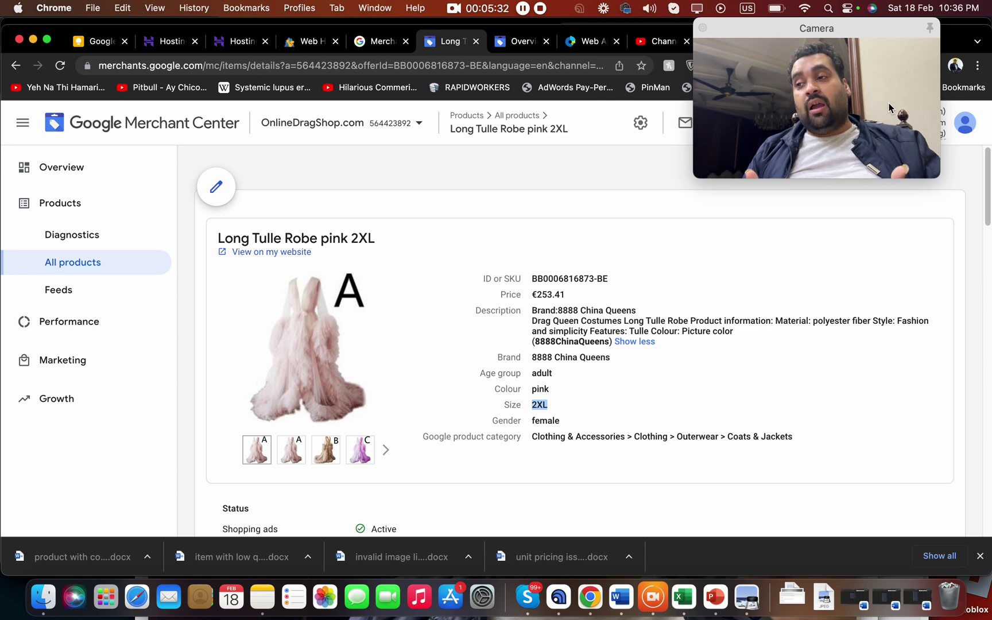
left_click(980, 177)
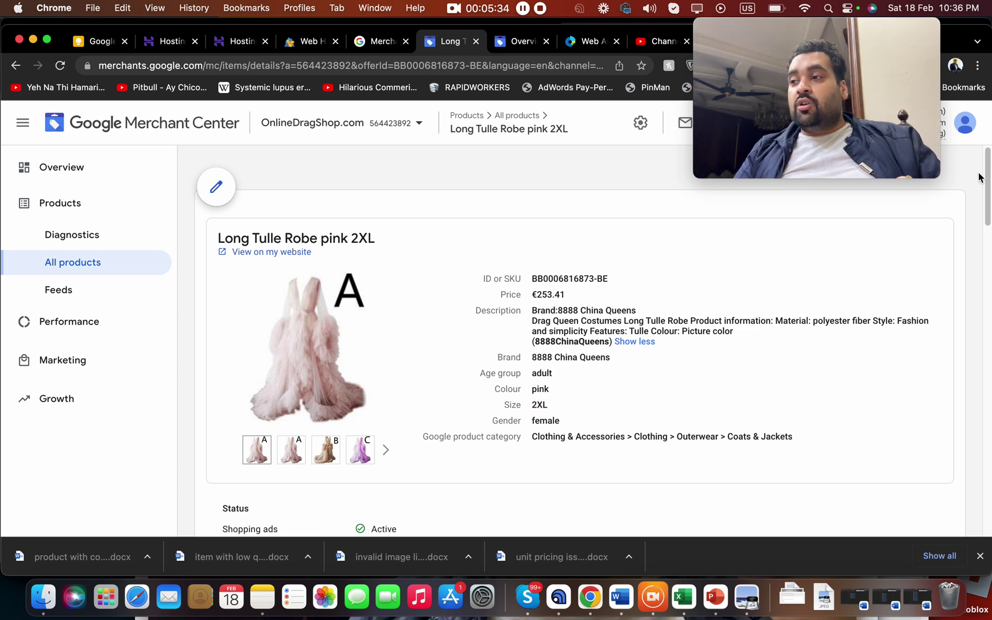
left_click_drag(986, 187, 942, 465)
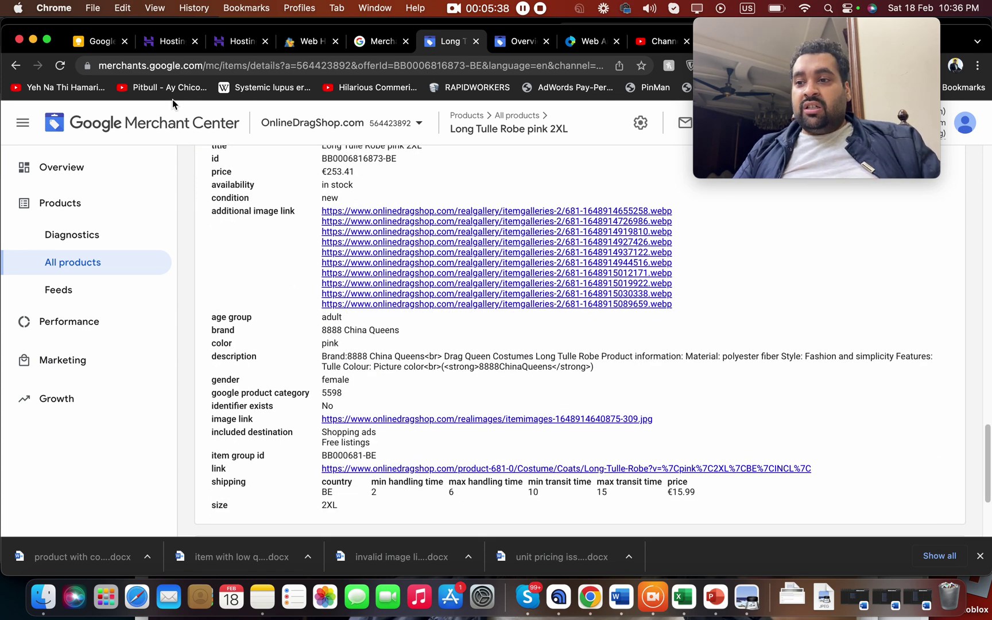
left_click(58, 168)
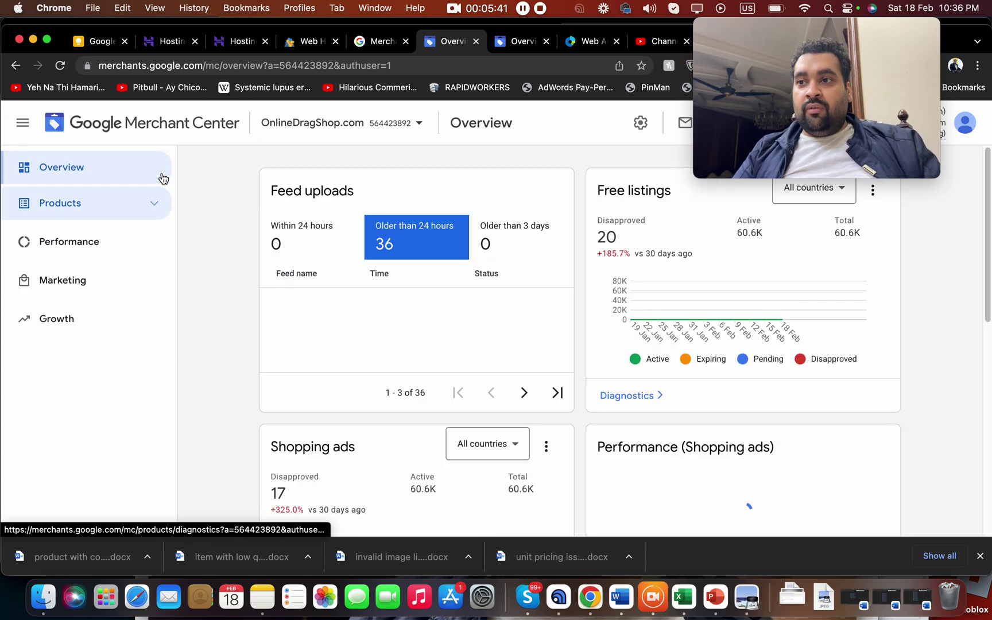
Step: Scroll Diagnostics to the nine item issues and view examples for the unit pricing issue
left_click(117, 204)
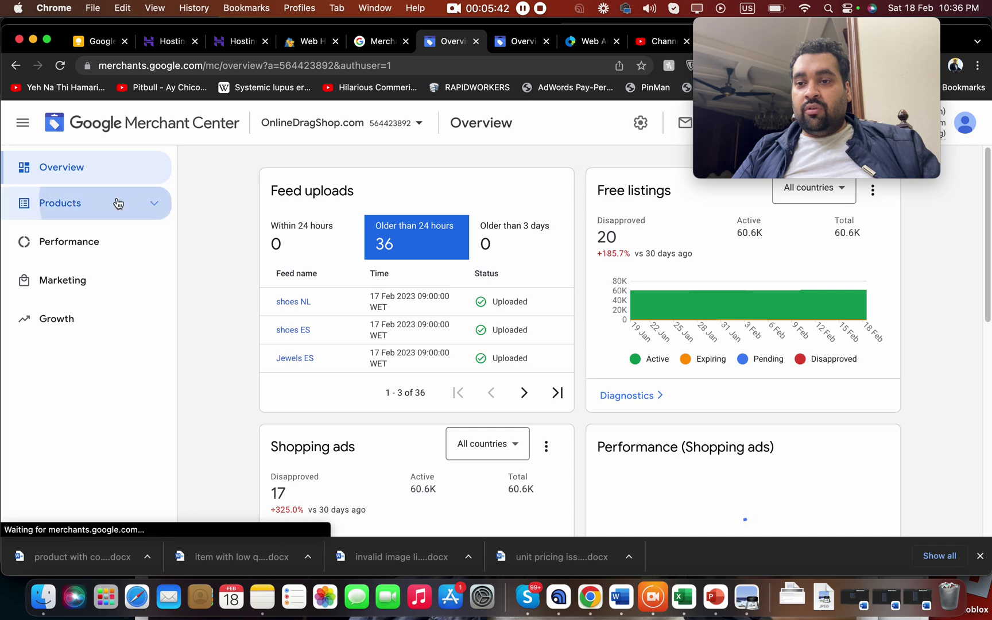
scroll(951, 508, "down", 5)
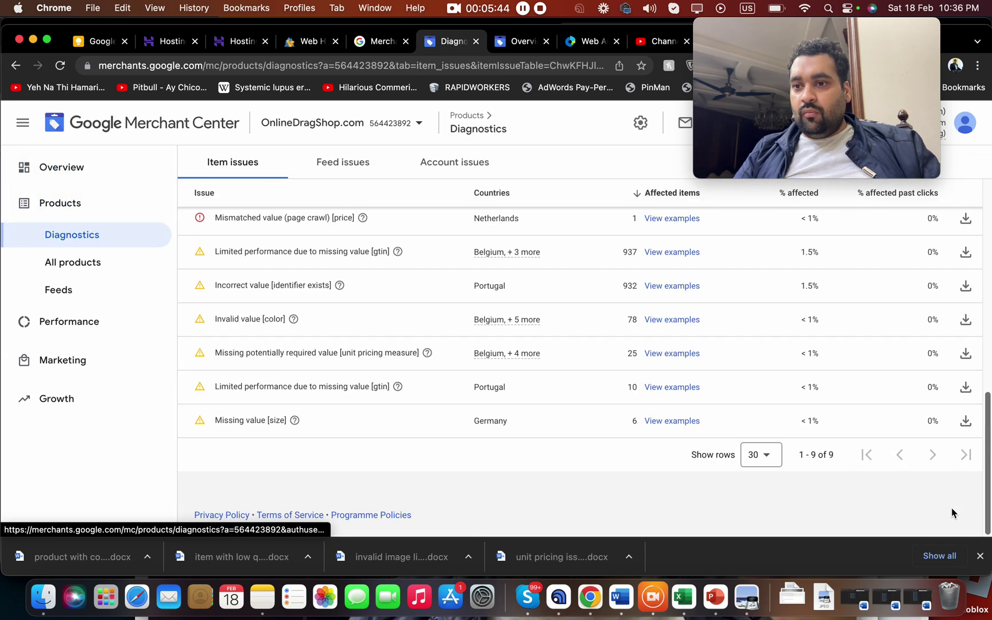
scroll(965, 471, "down", 1)
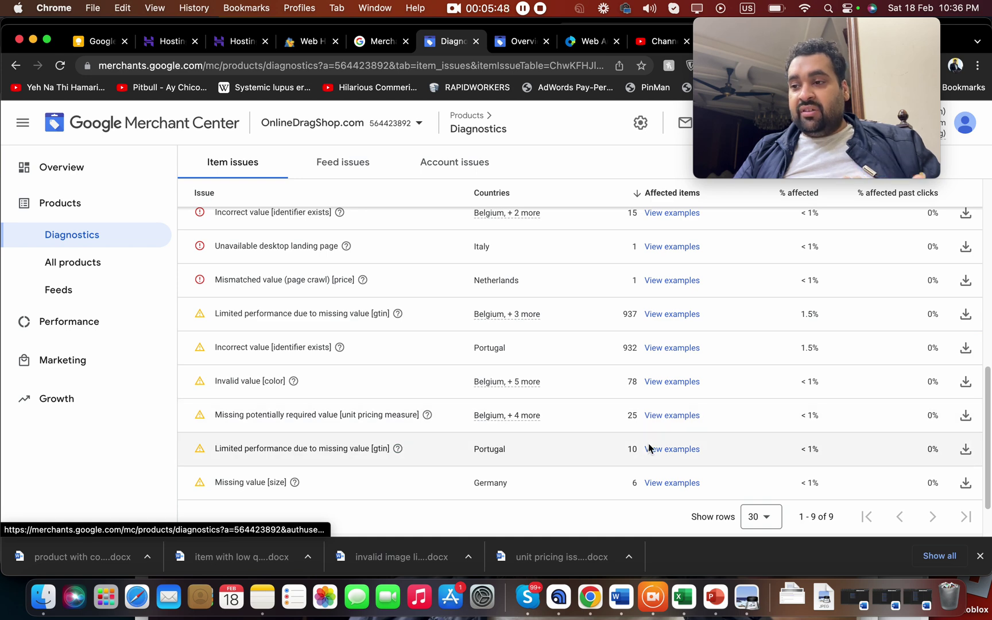
left_click(671, 416)
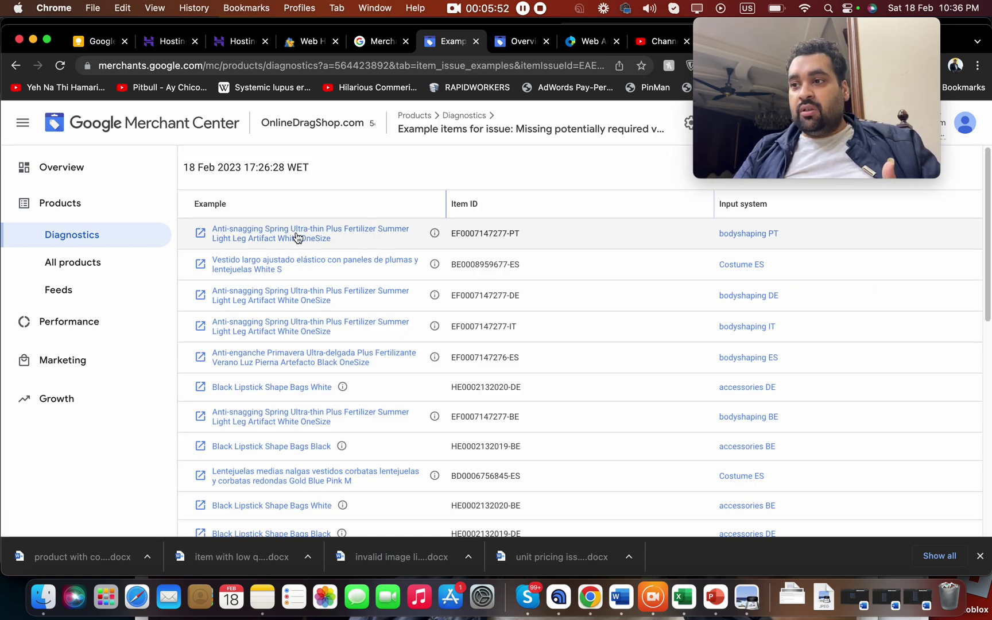
Step: Open the first example item's details, go back, and scroll through the missing unit pricing examples
left_click(299, 236)
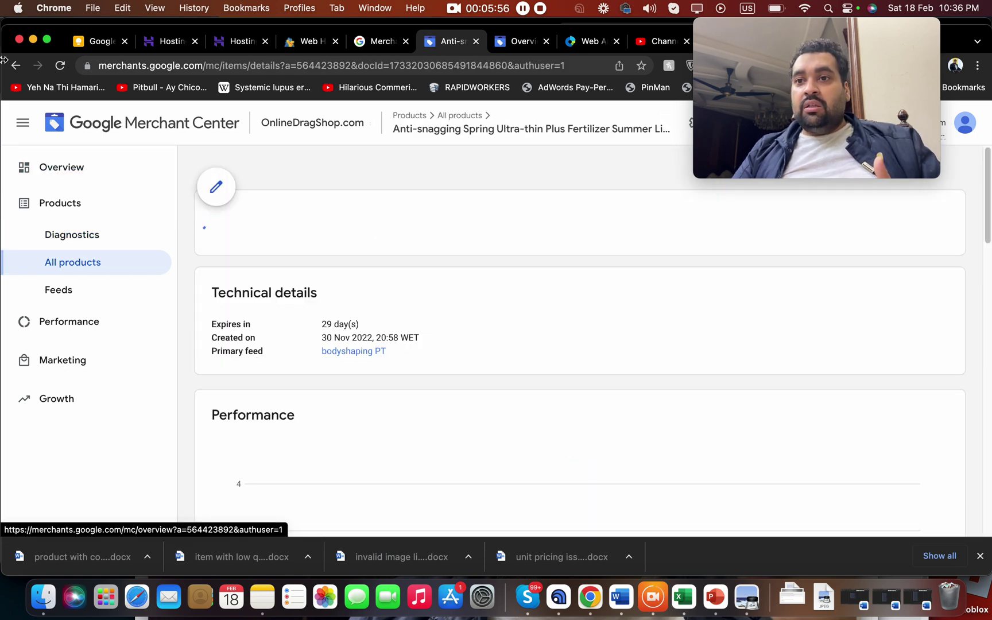
left_click(16, 65)
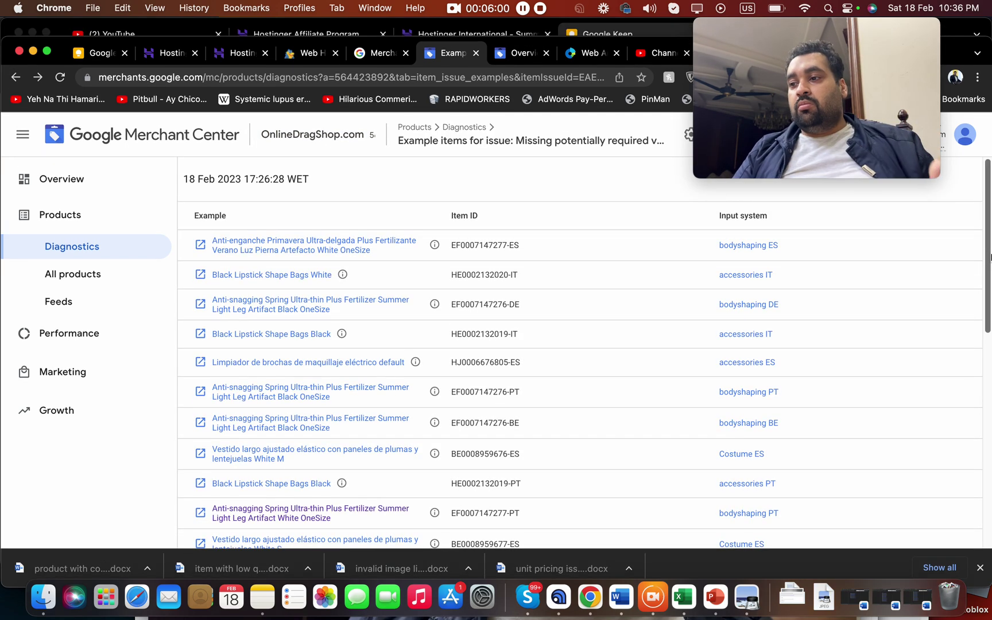
scroll(982, 336, "down", 3)
scroll(980, 335, "down", 5)
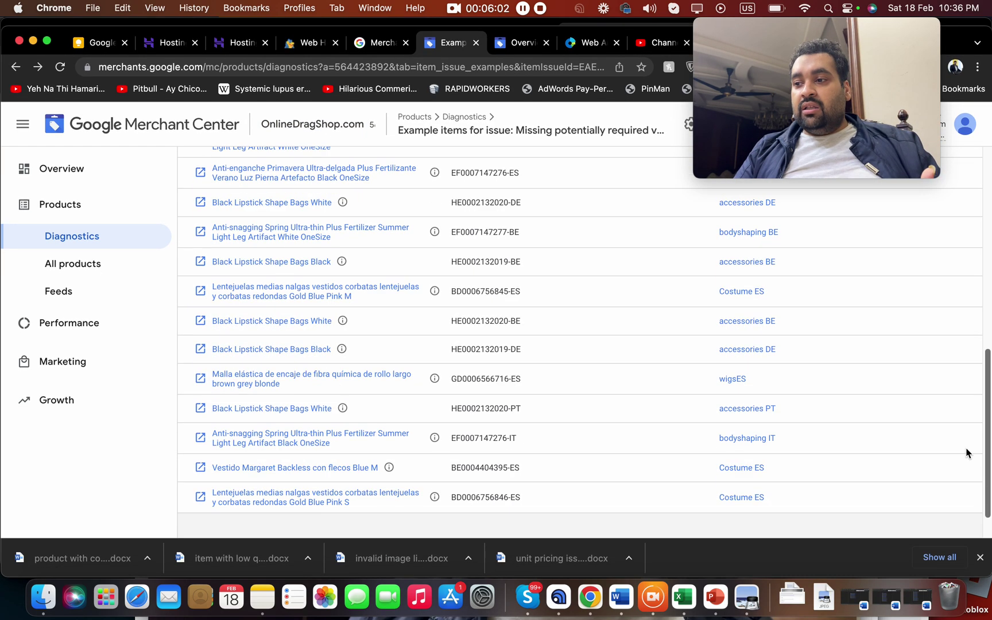
scroll(968, 453, "up", 10)
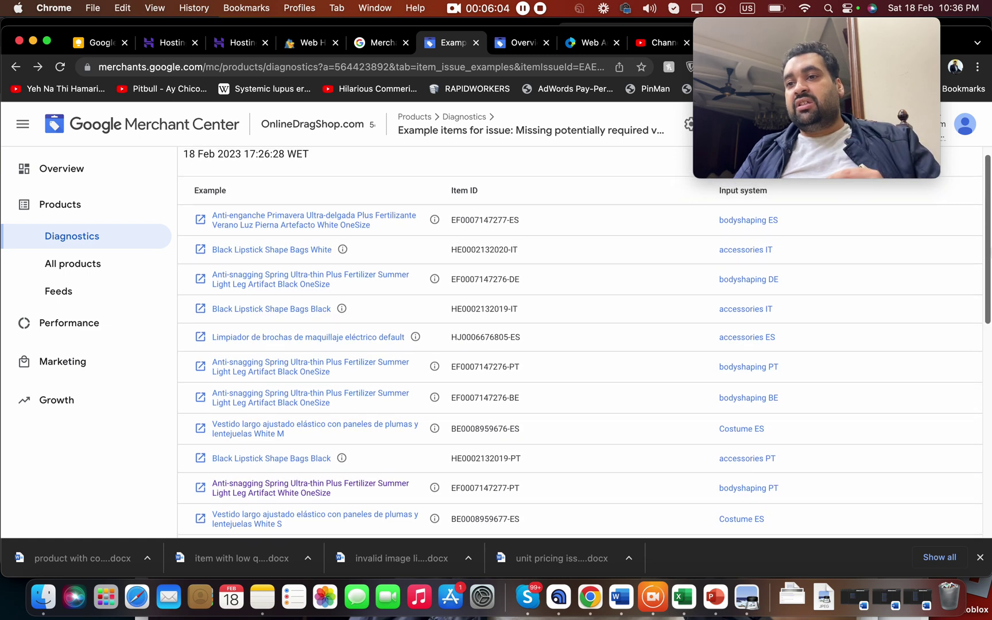
scroll(403, 337, "up", 1)
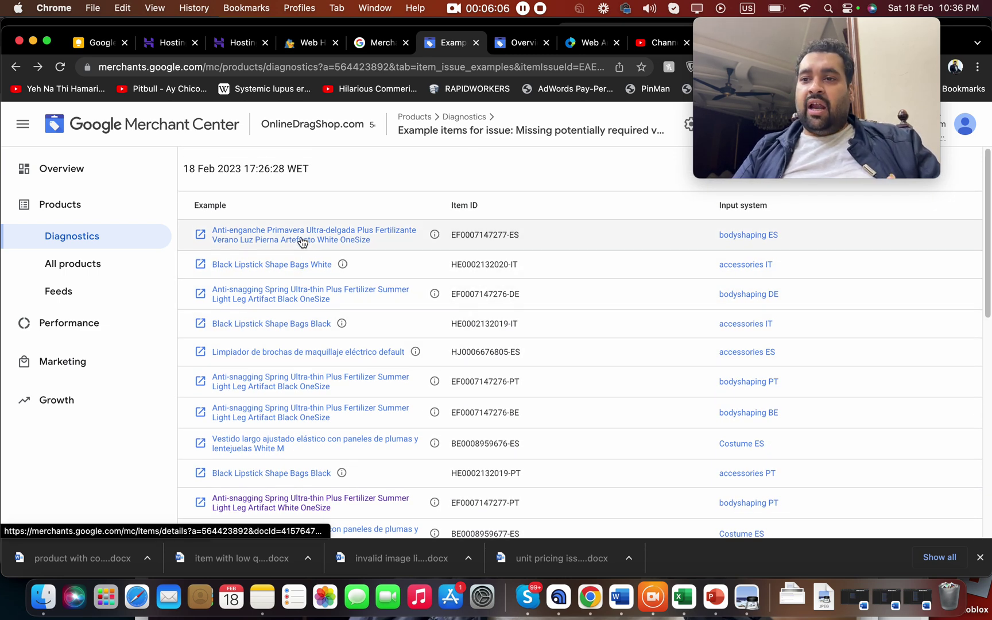
Step: Open the Anti-enganche White OneSize example (€9.20) in a new tab and view it on the storefront
right_click(220, 240)
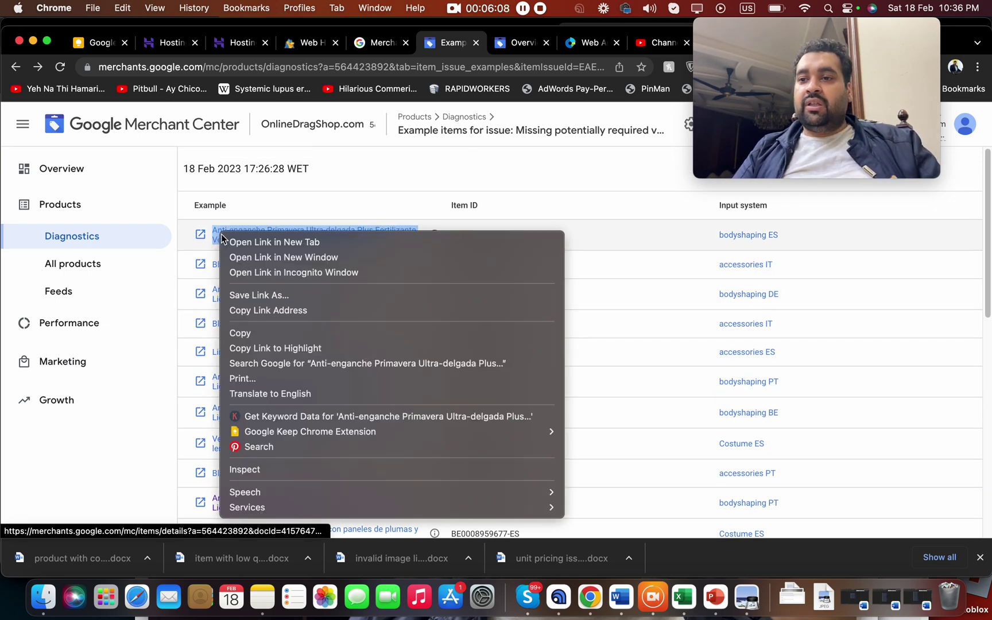
left_click(230, 244)
left_click(492, 52)
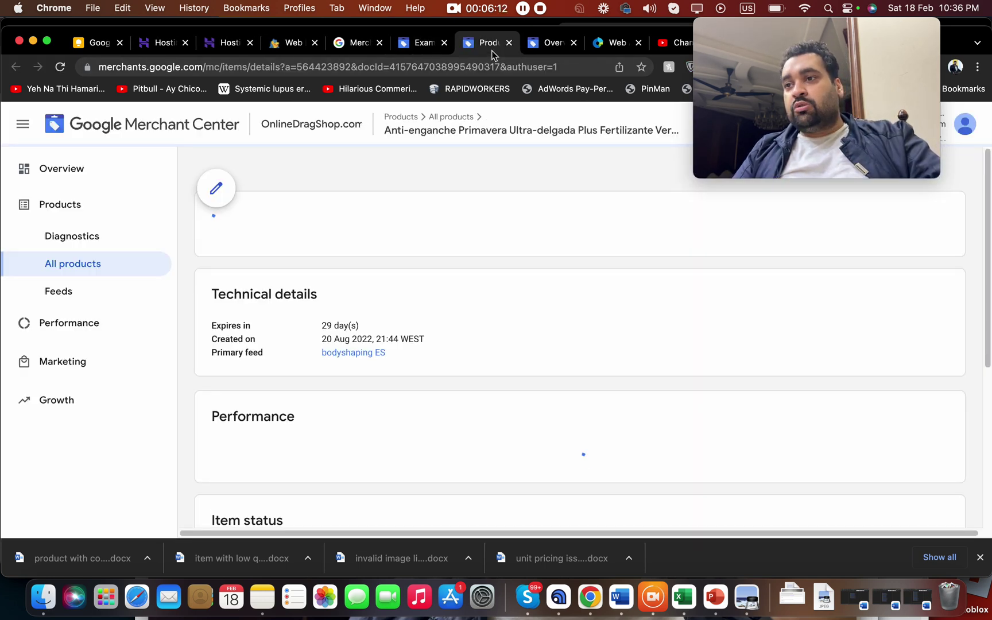
scroll(988, 300, "down", 10)
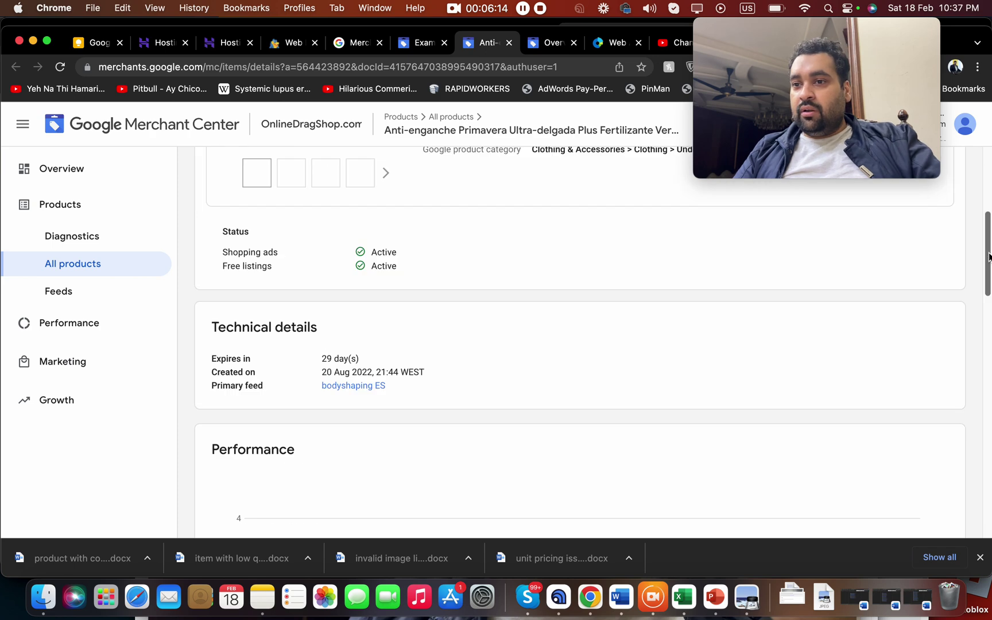
scroll(989, 300, "up", 10)
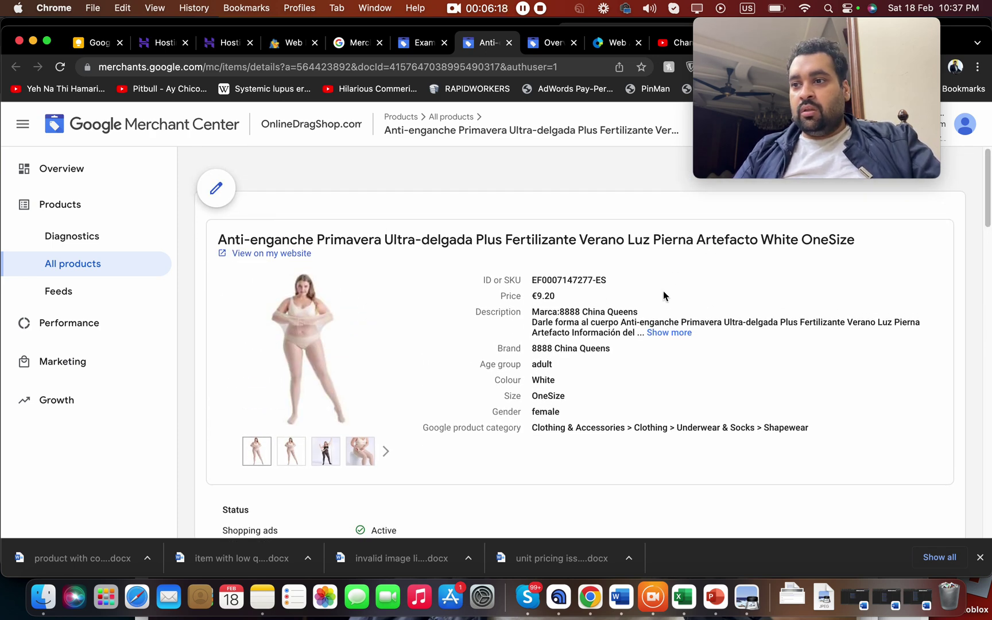
left_click(265, 254)
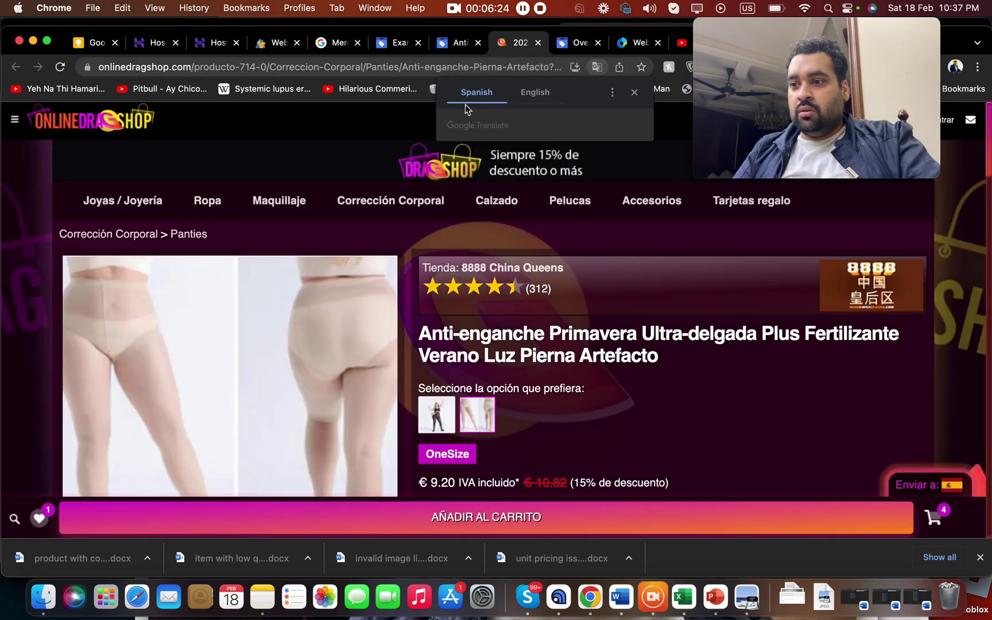
Step: Dismiss the translation prompt on the €9.20 storefront page and return to the example items list
left_click(451, 456)
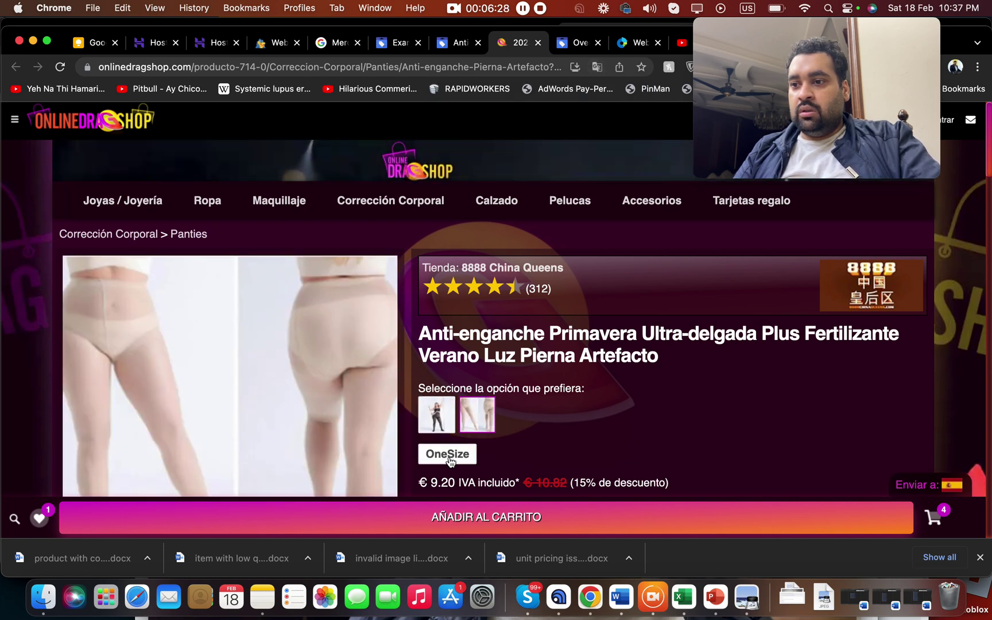
left_click(400, 46)
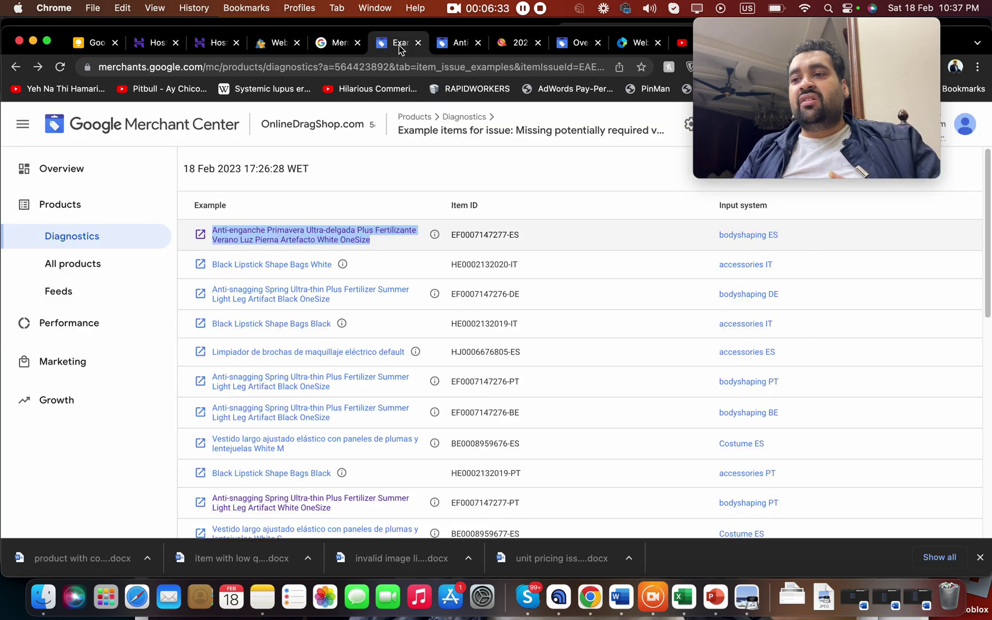
Step: Return to the Diagnostics overview page
left_click(14, 67)
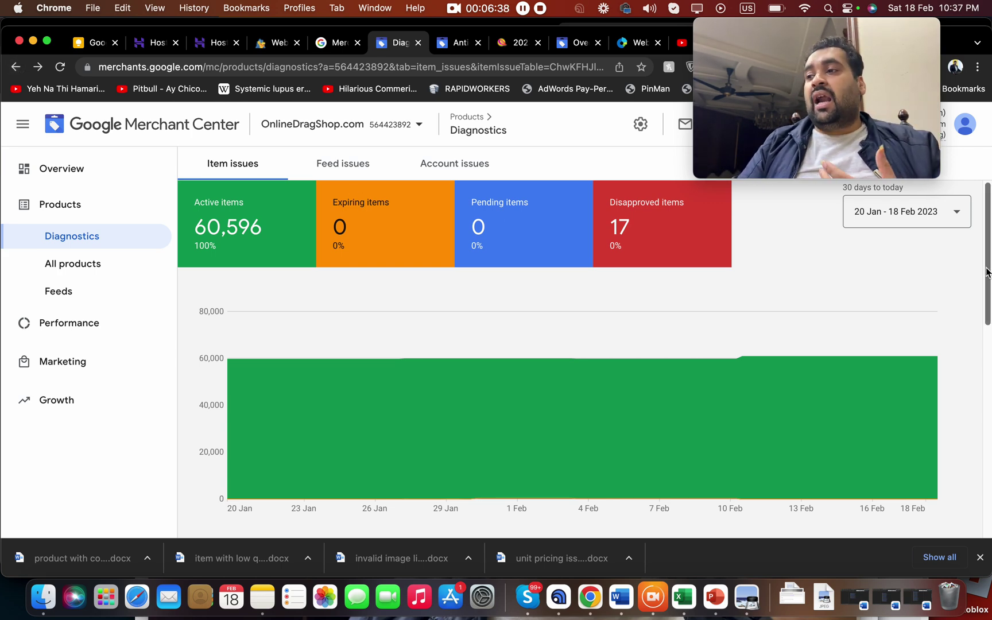
scroll(976, 321, "down", 10)
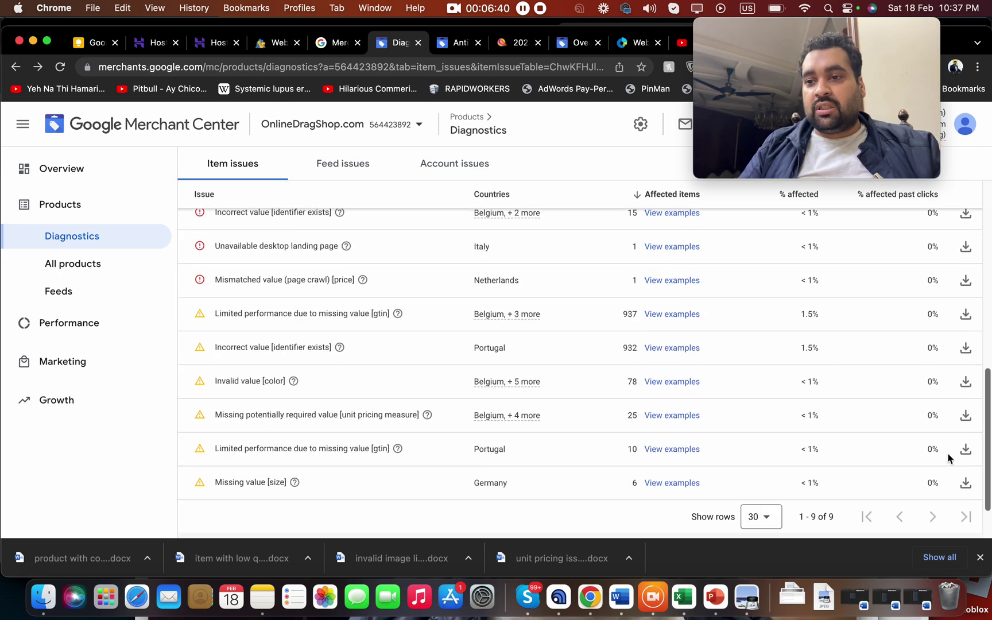
scroll(949, 457, "up", 8)
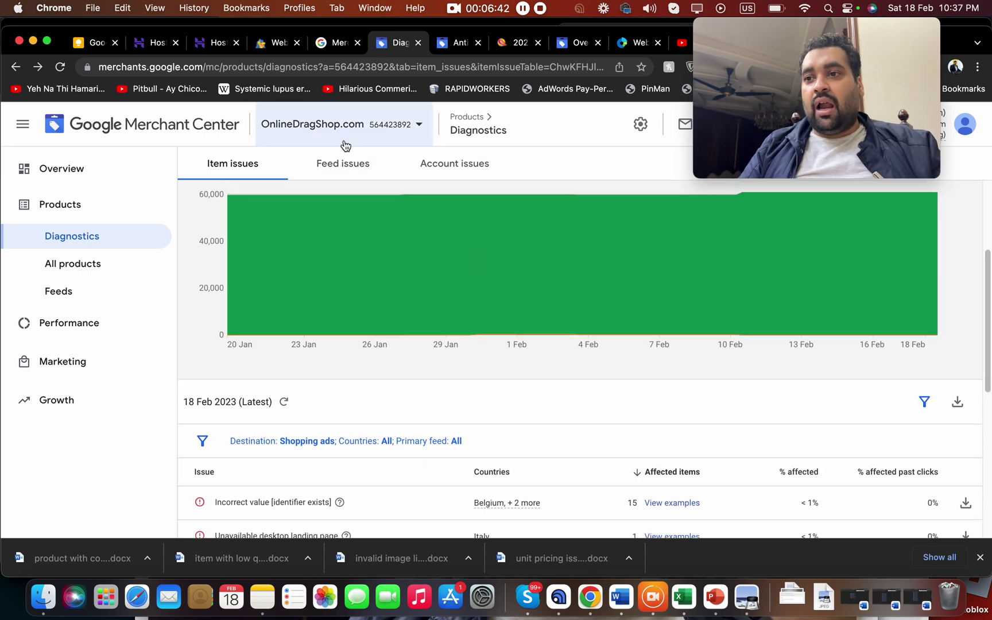
Step: Switch to the Lebody account and open its product Diagnostics, showing 1 active item
left_click(346, 141)
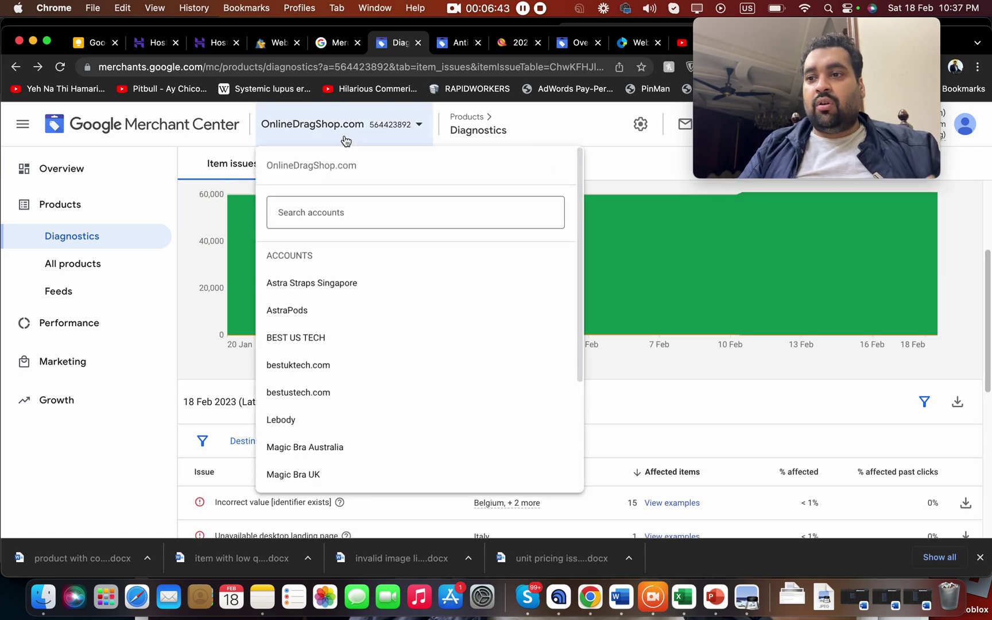
left_click(316, 423)
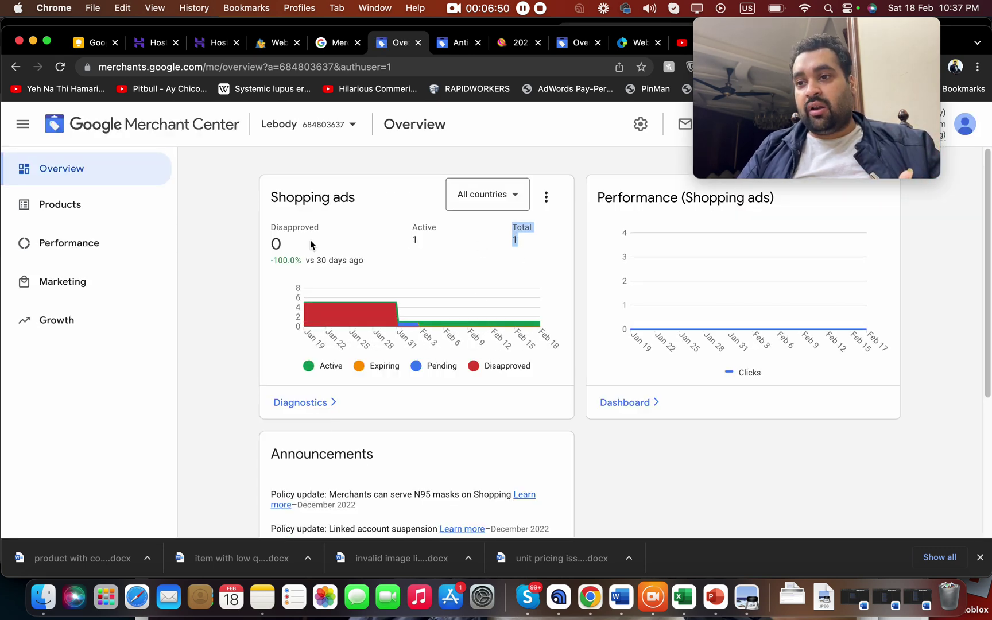
mouse_move(315, 325)
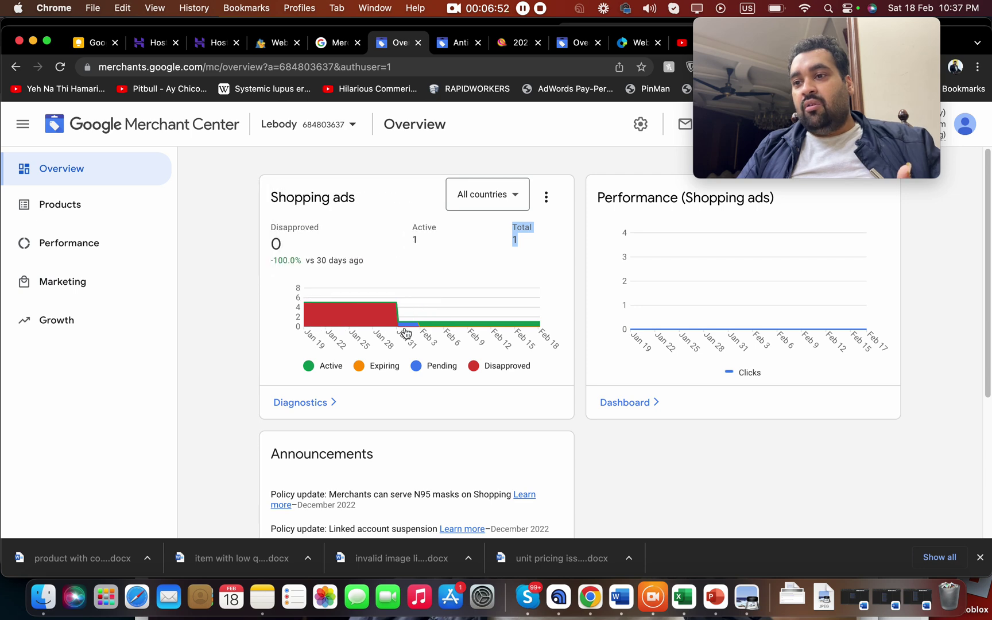
mouse_move(367, 330)
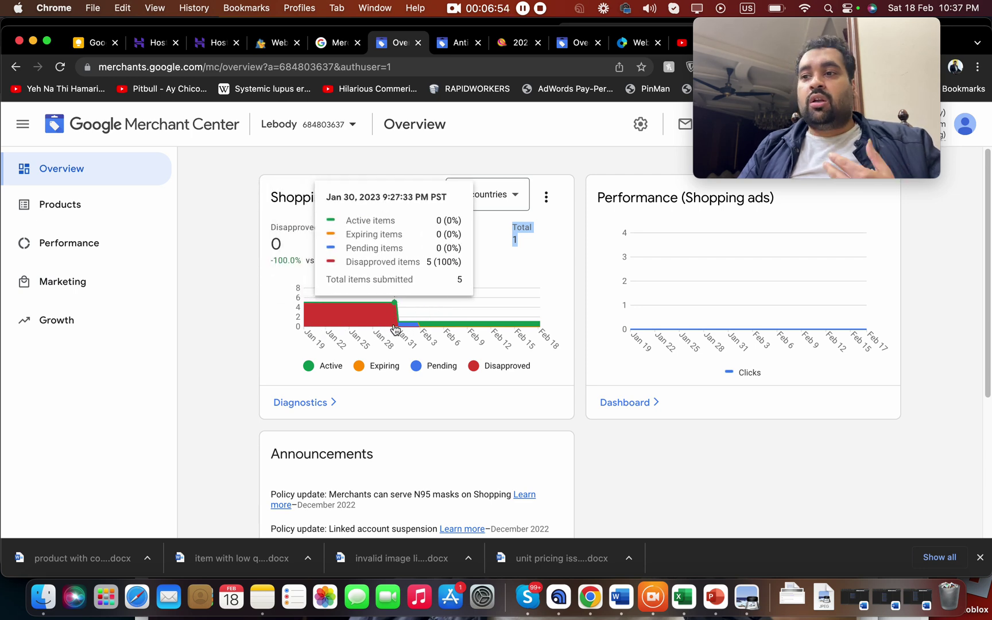
left_click_drag(988, 284, 939, 476)
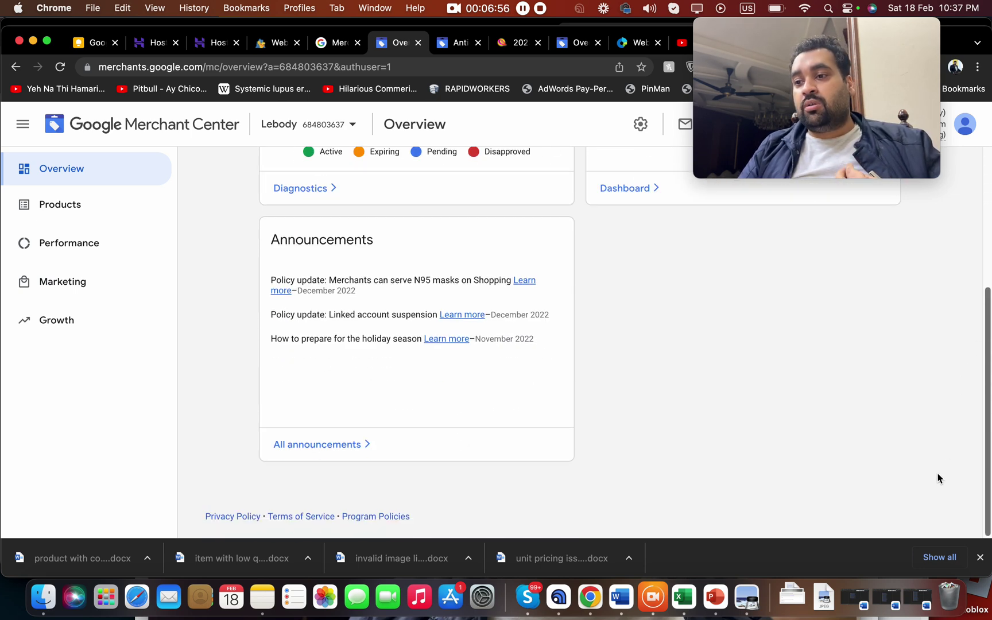
left_click(128, 214)
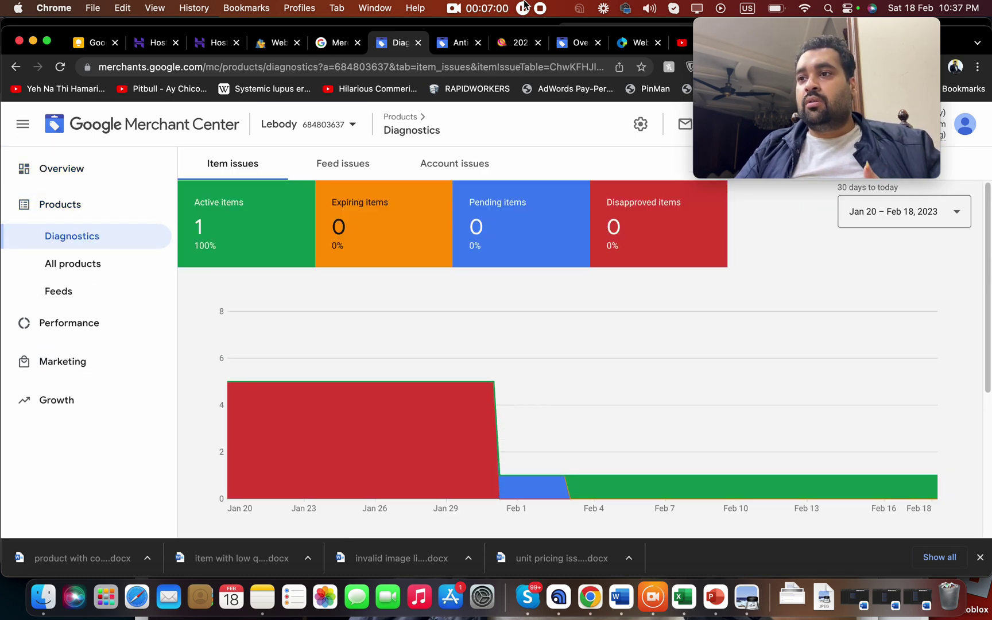
left_click_drag(989, 235, 970, 374)
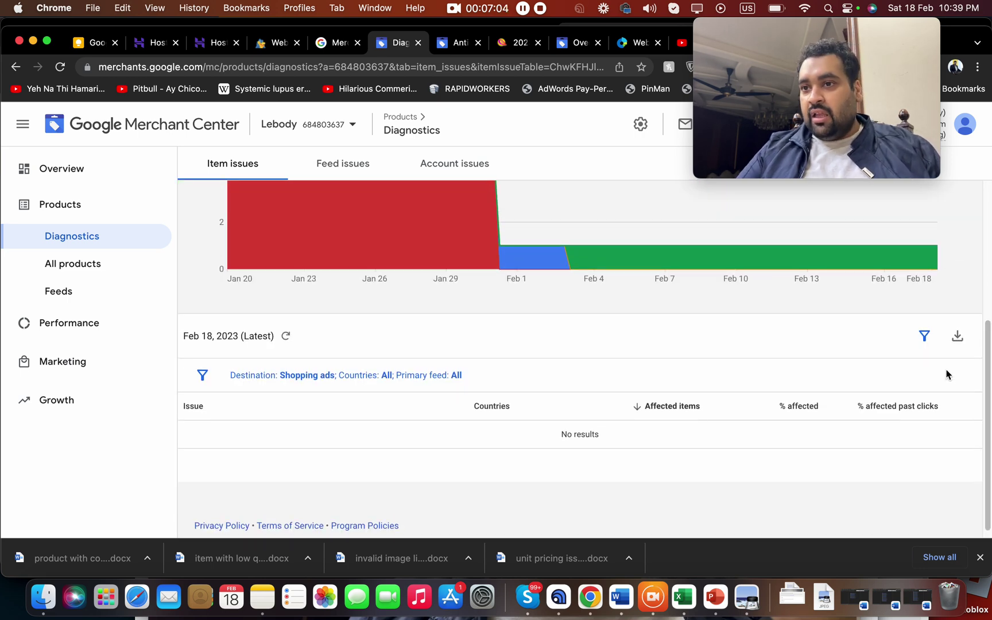
scroll(990, 388, "up", 5)
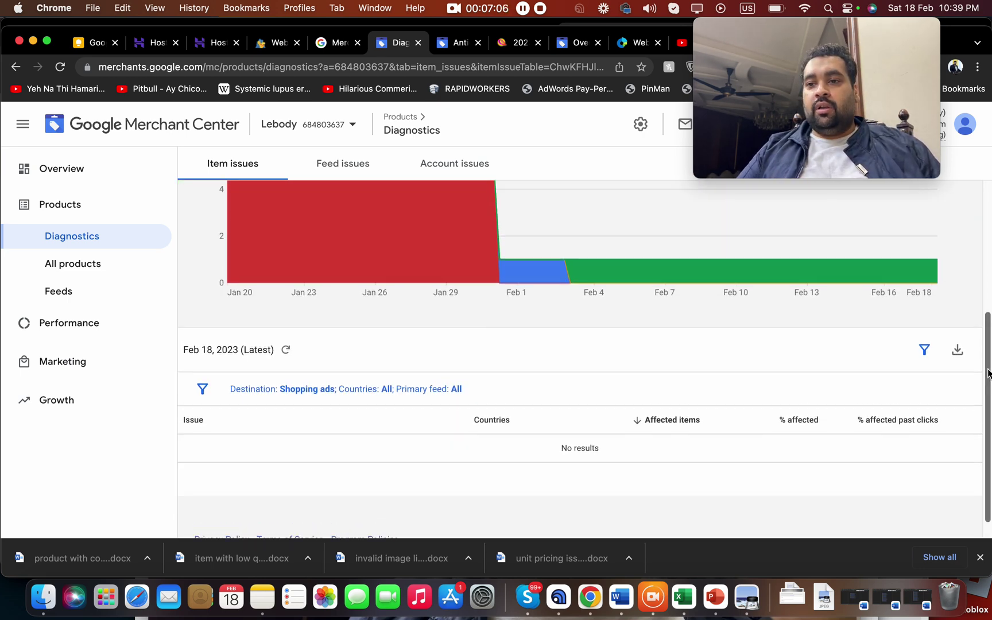
mouse_move(327, 328)
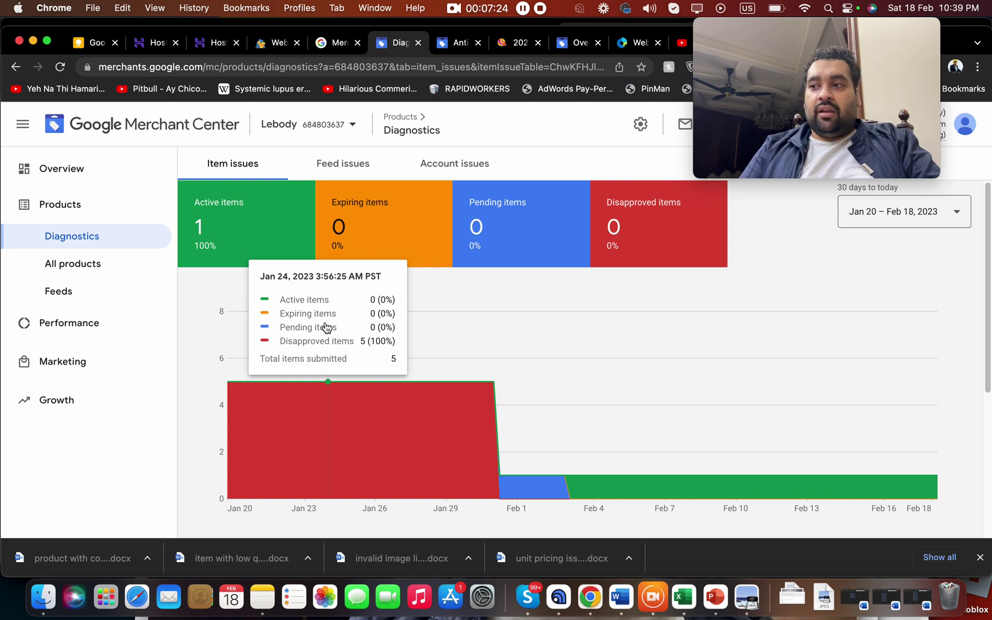
left_click(299, 224)
left_click(552, 193)
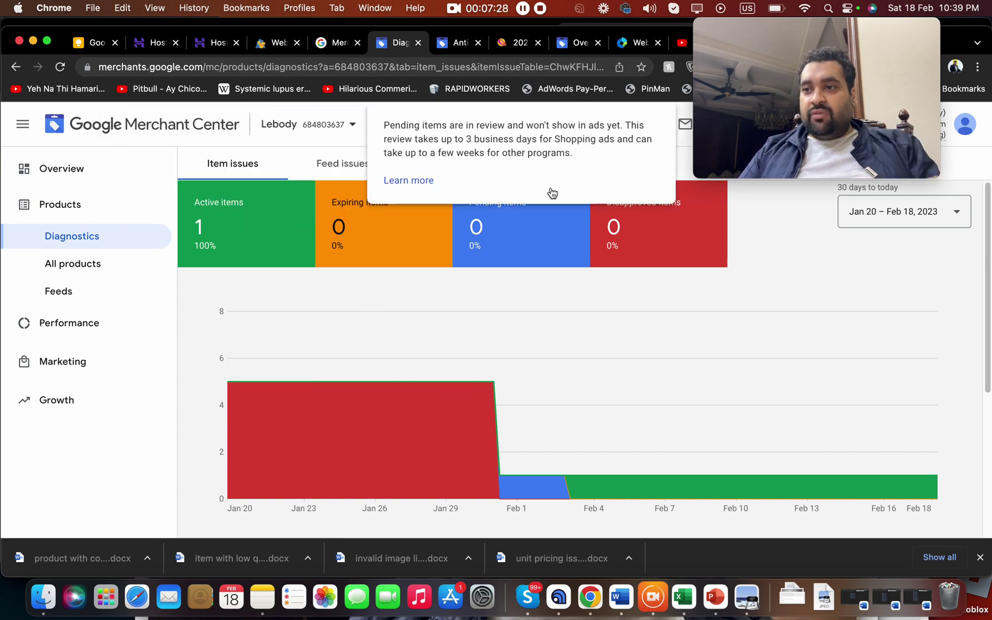
left_click(414, 307)
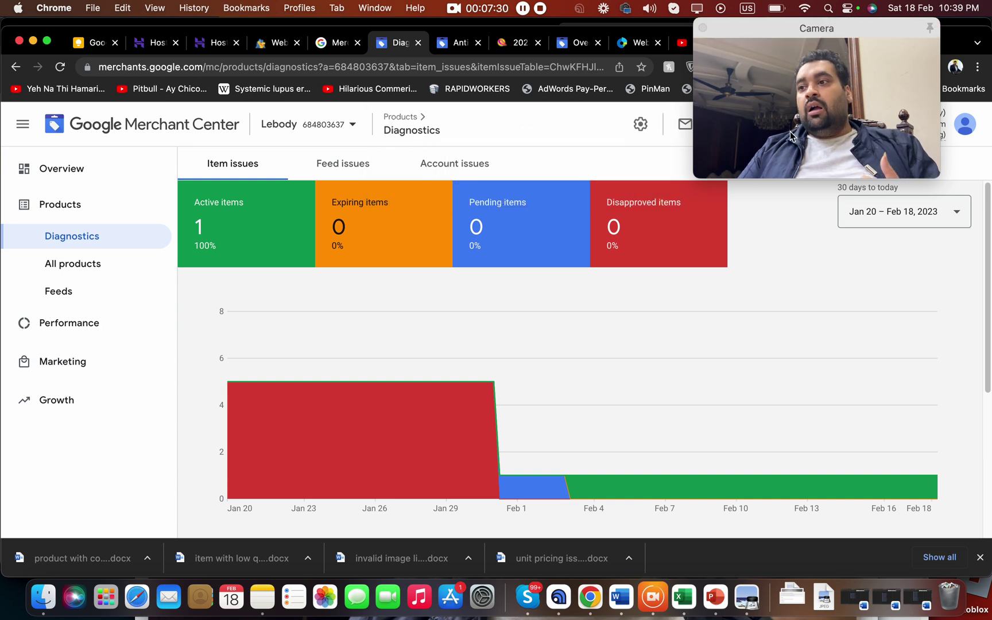
Step: Resize the DU Recorder camera preview to cover nearly the full screen width and height
left_click(709, 167)
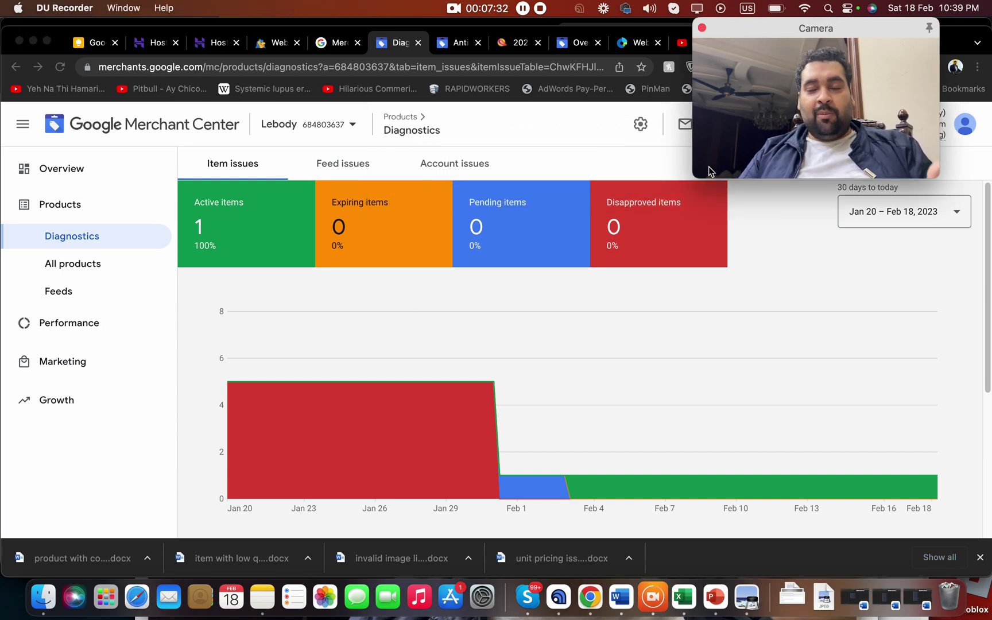
left_click_drag(693, 178, 2, 527)
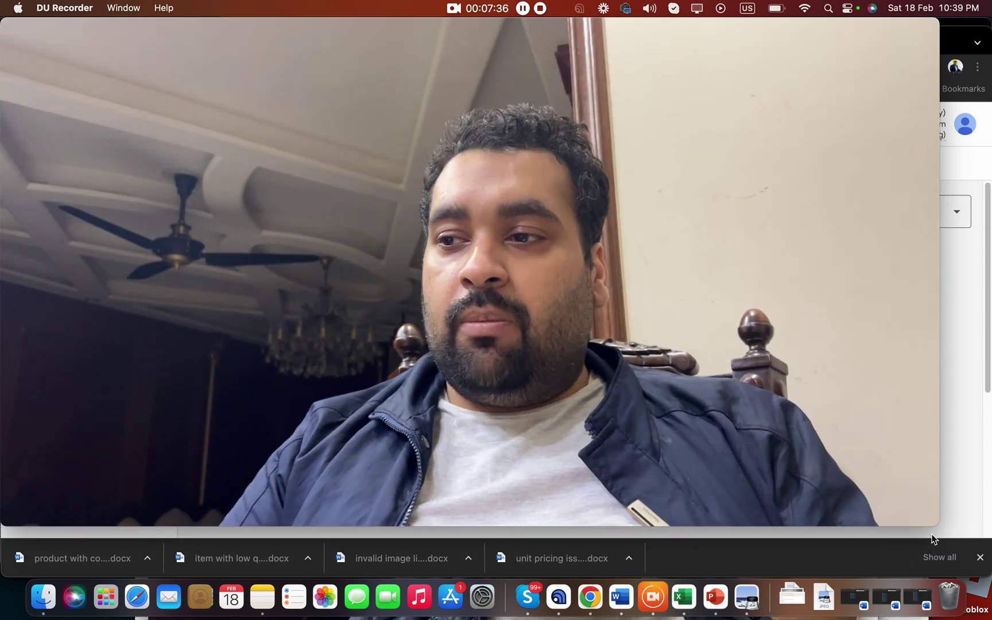
left_click_drag(933, 525, 991, 549)
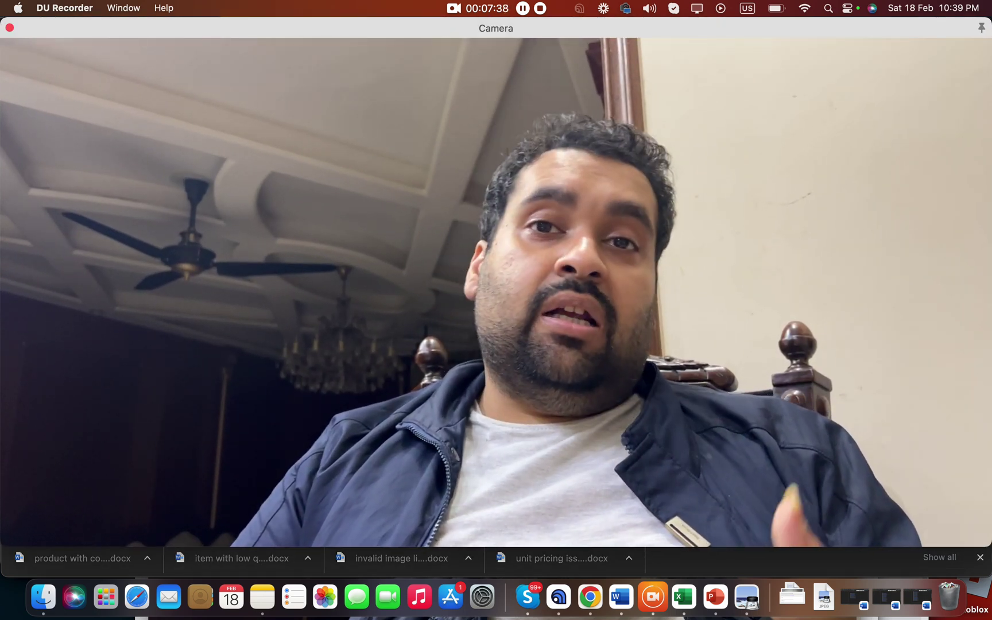